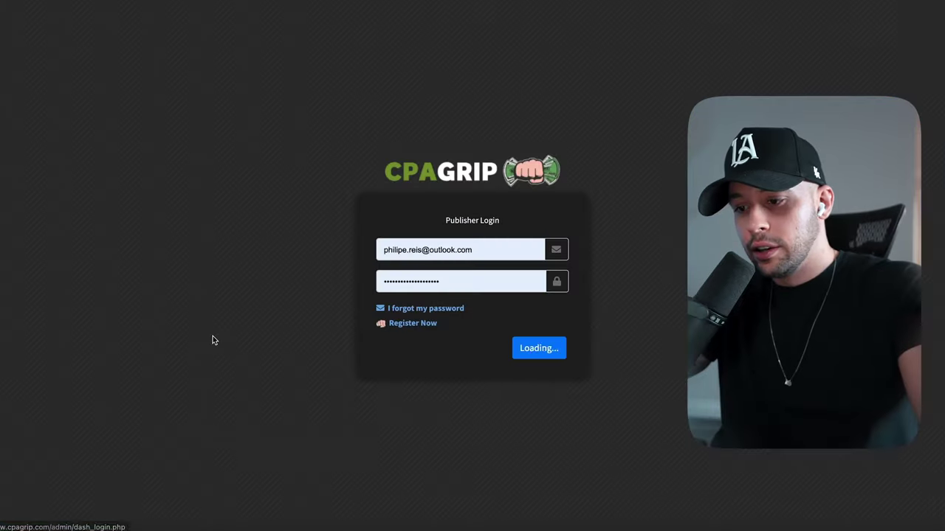
Step: Log in to the publisher account and dismiss the account and payment notices on the dashboard
left_click(537, 347)
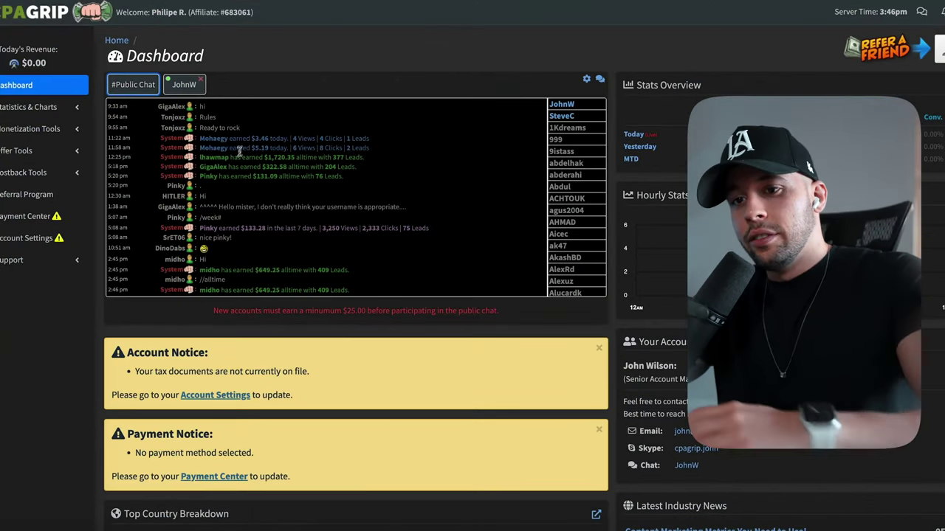
left_click(599, 349)
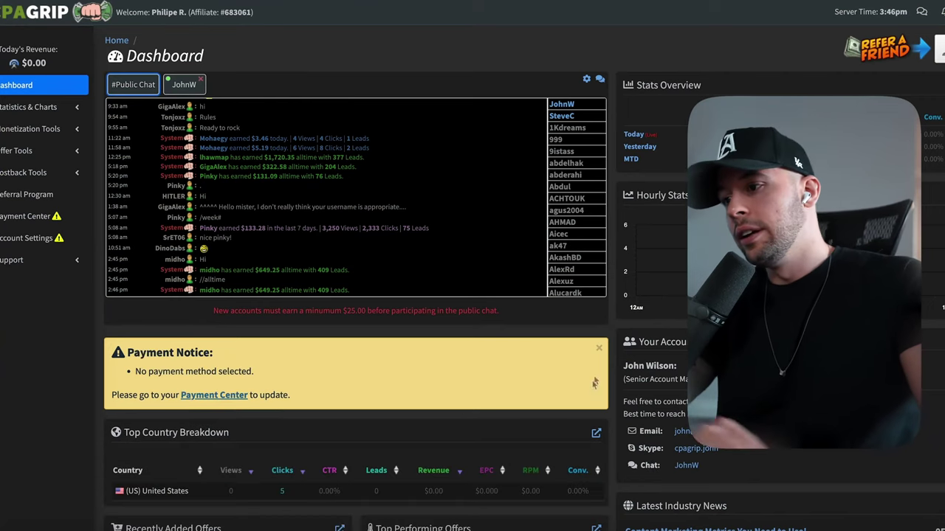
left_click(599, 348)
Step: Look over the dashboard's public chat and offer lists, and close the private chat with the account manager
scroll(331, 142, "down", 2)
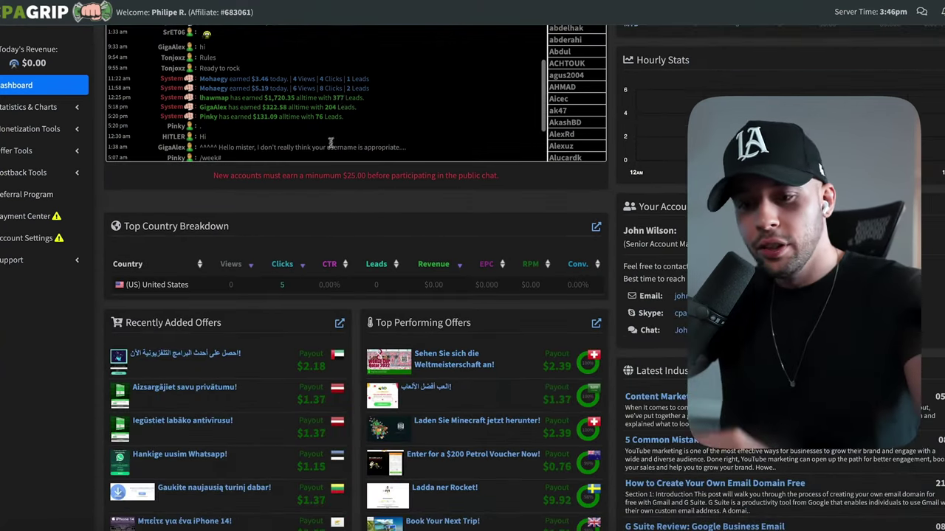
scroll(410, 59, "up", 3)
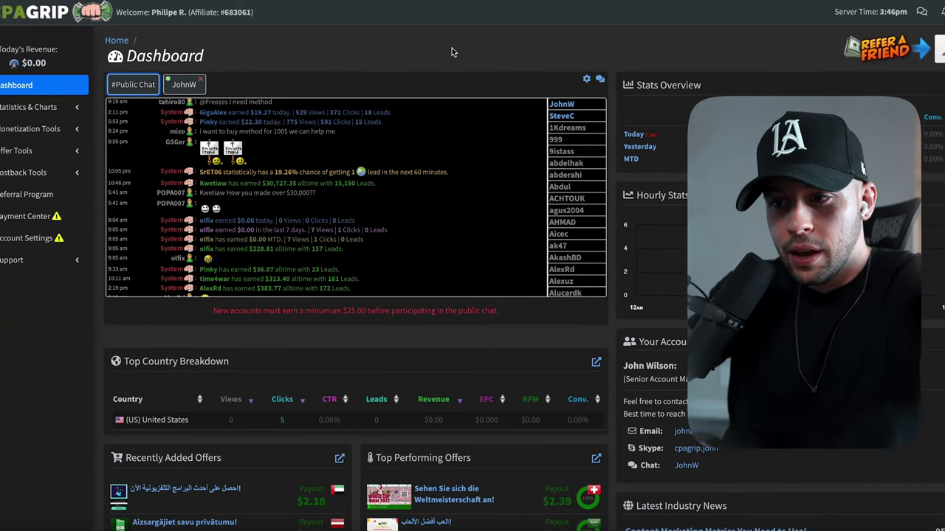
scroll(365, 176, "up", 3)
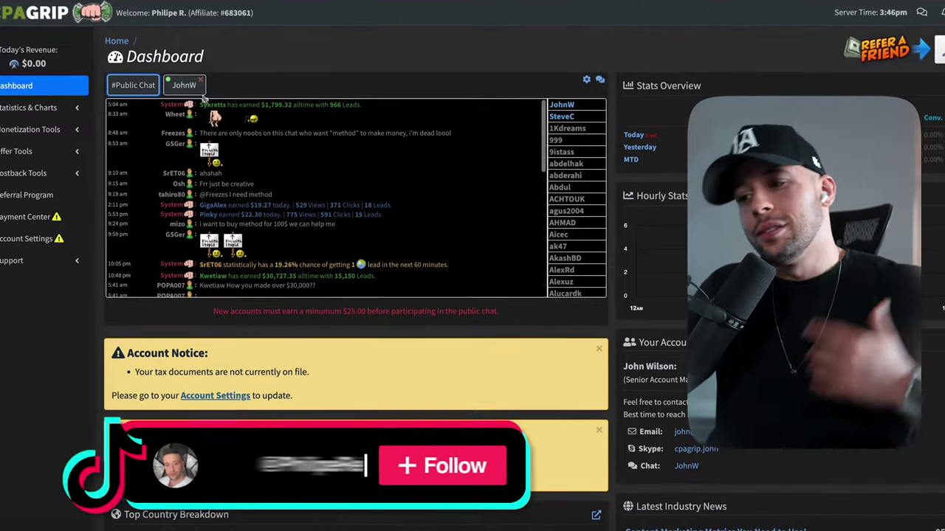
left_click(200, 80)
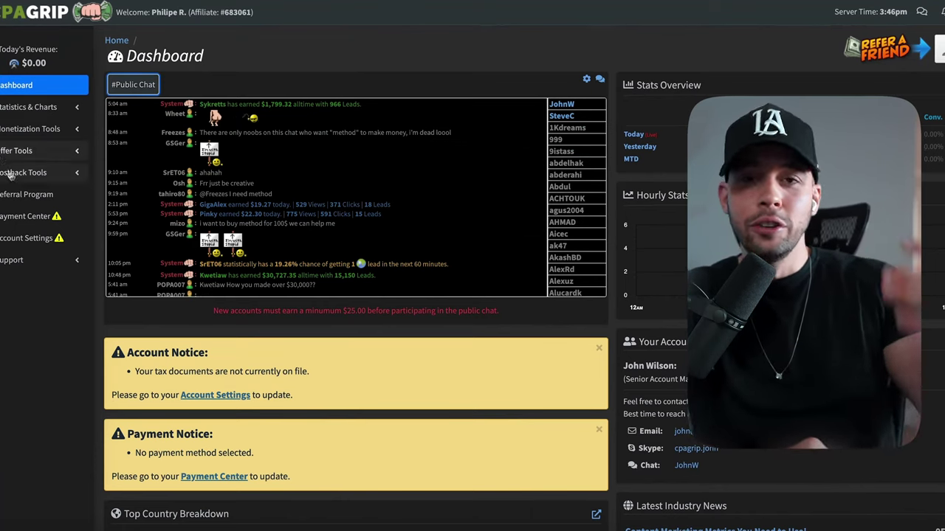
Step: Look through the statistics, monetization and offer tool sections, including My Offers, and return to the dashboard
left_click(22, 110)
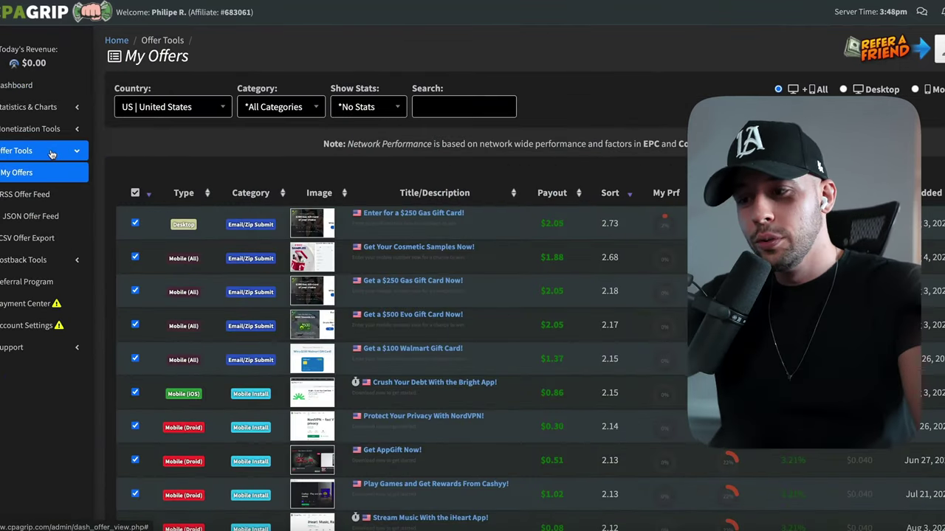
left_click(52, 152)
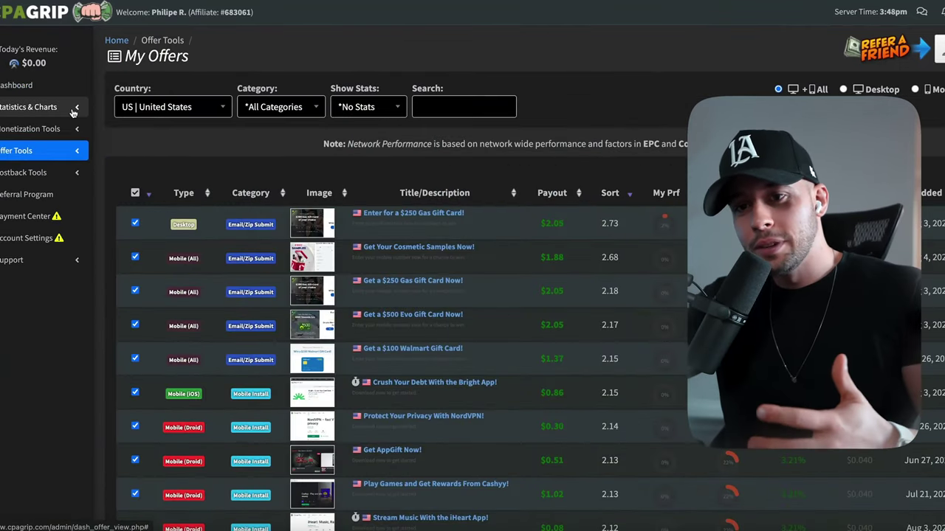
left_click(53, 130)
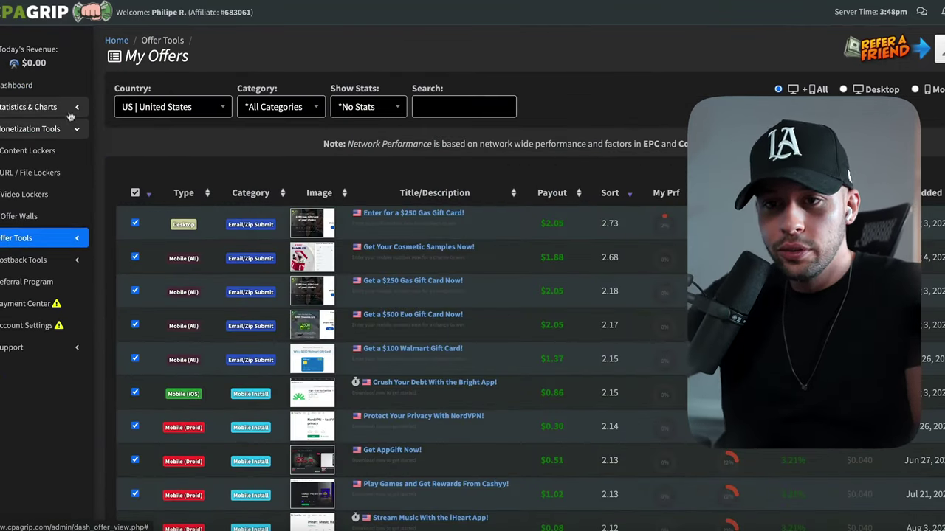
left_click(60, 109)
left_click(64, 245)
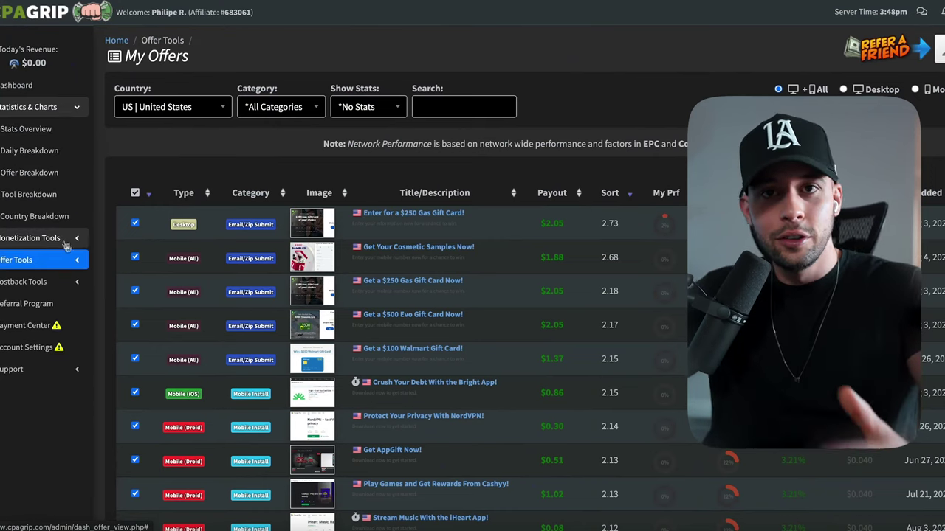
left_click(65, 259)
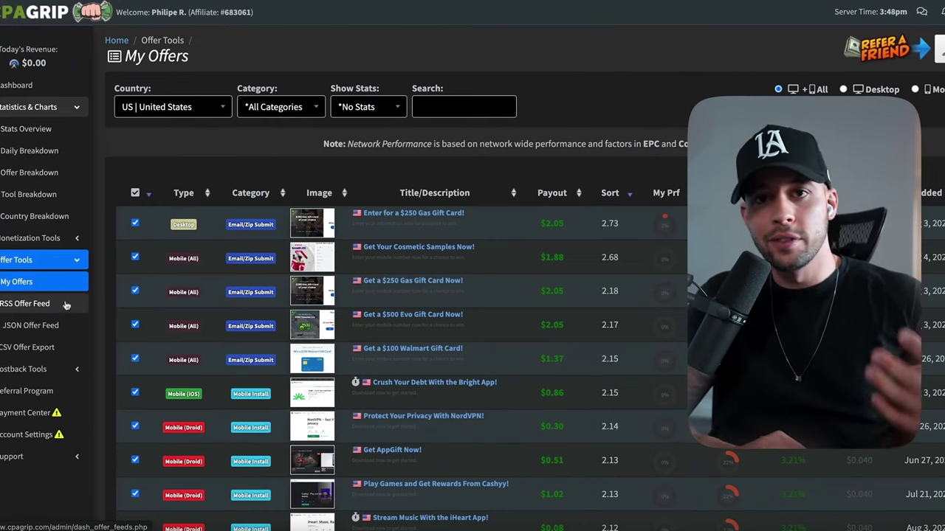
left_click(76, 110)
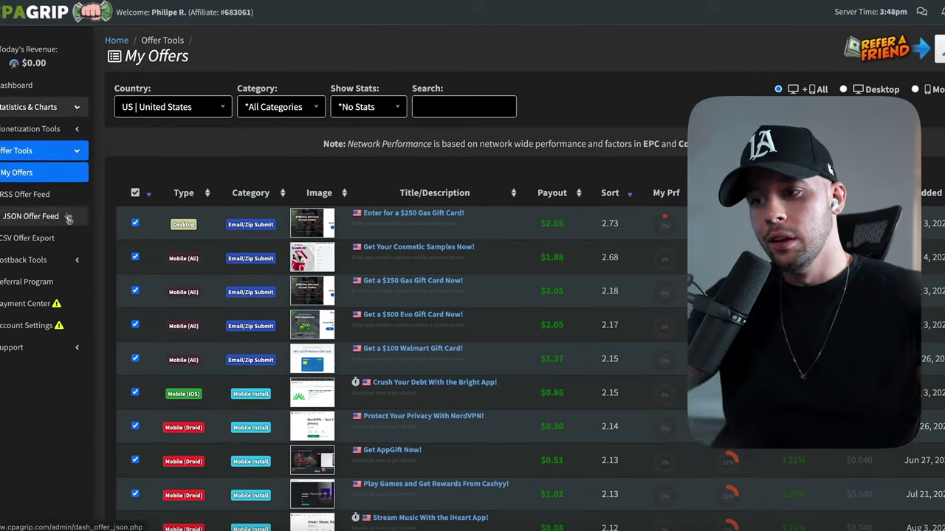
left_click(76, 151)
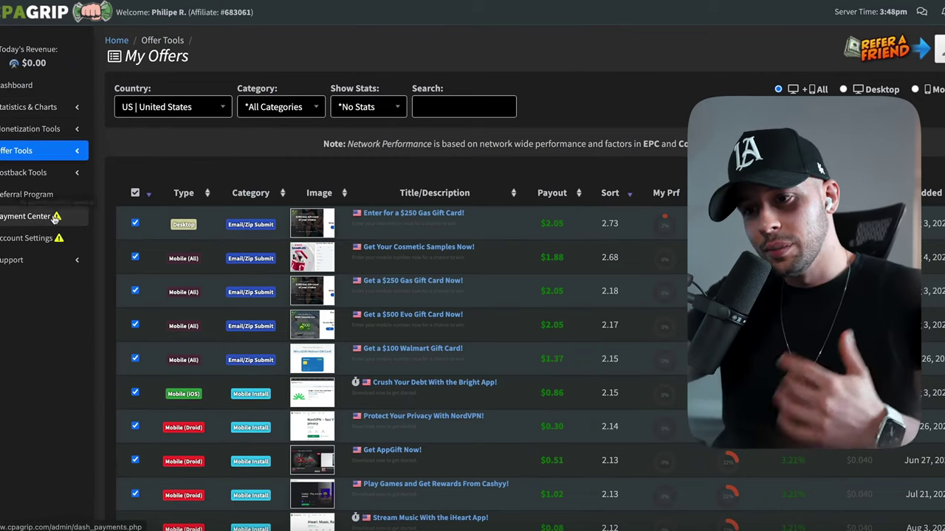
left_click(15, 85)
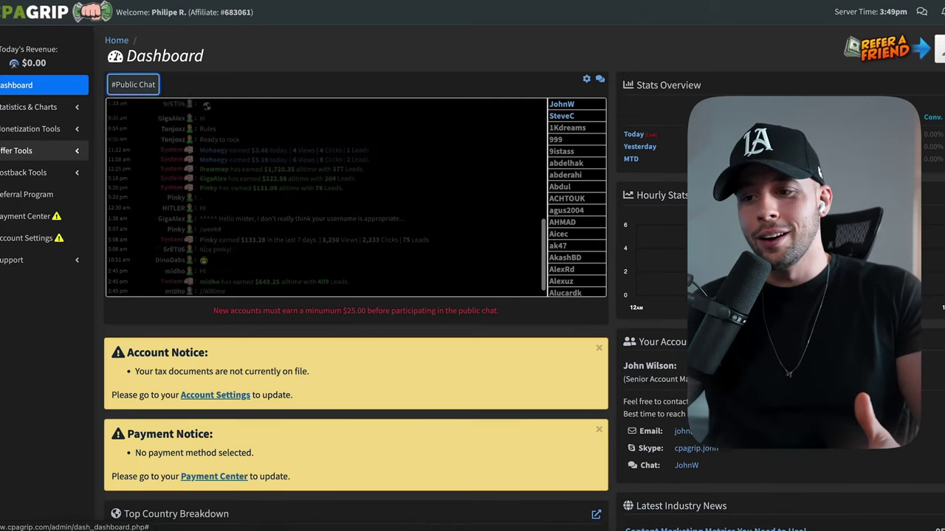
Step: View the Offer Walls page among the monetization tools
left_click(30, 129)
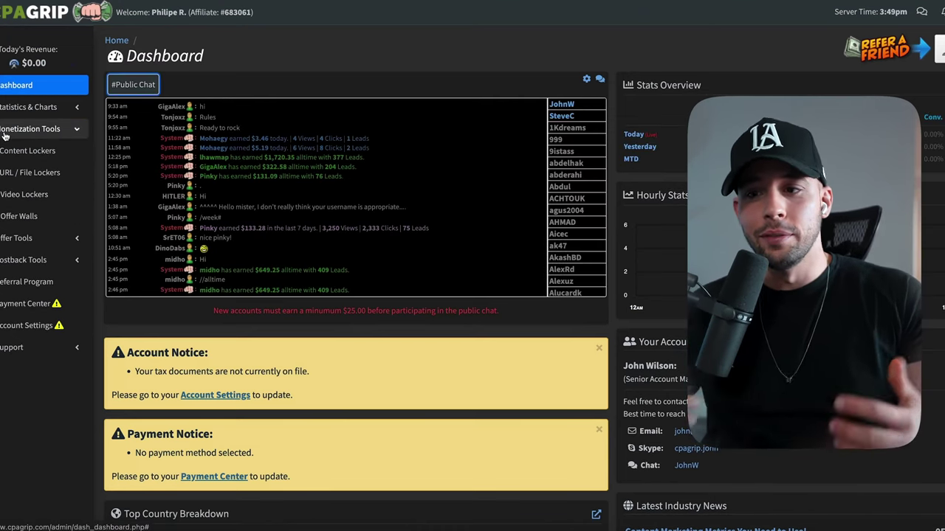
left_click(53, 217)
left_click(22, 127)
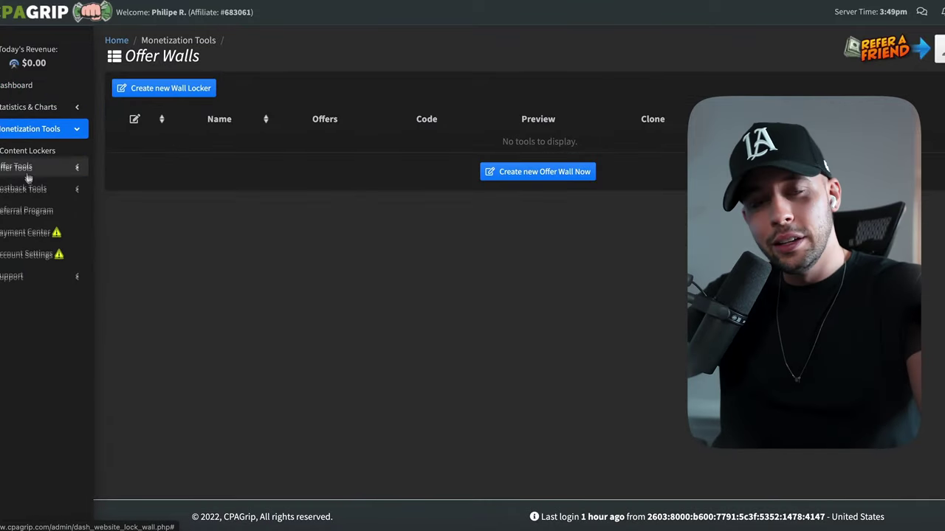
Step: View the Global Postback settings and the Payments Center, and go back to the dashboard
left_click(14, 154)
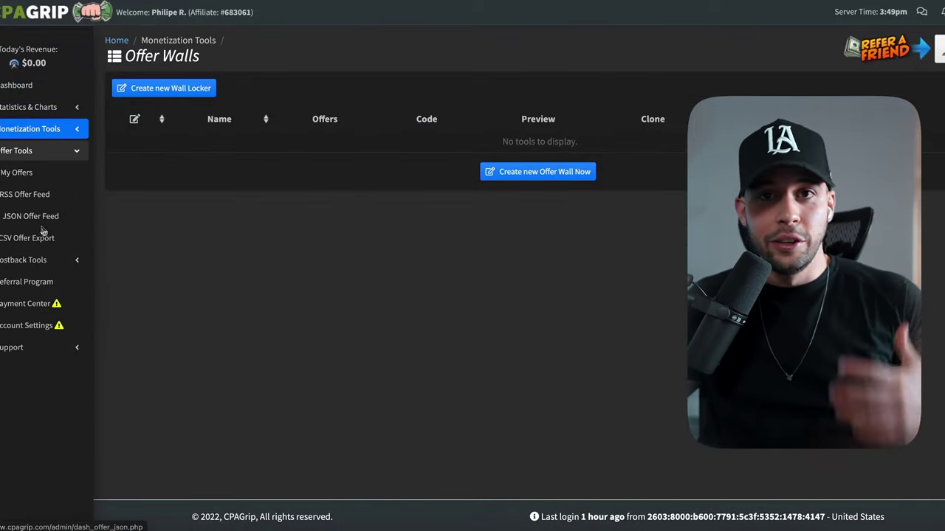
left_click(28, 260)
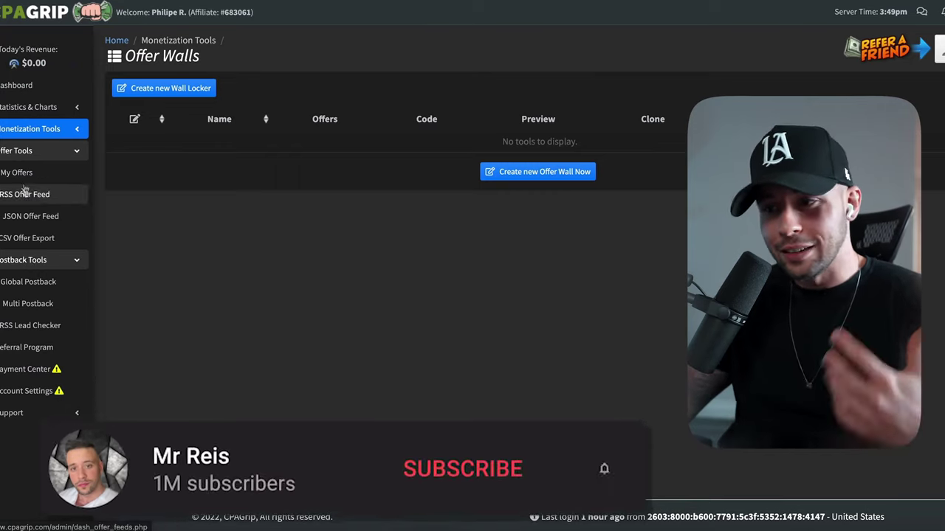
left_click(18, 195)
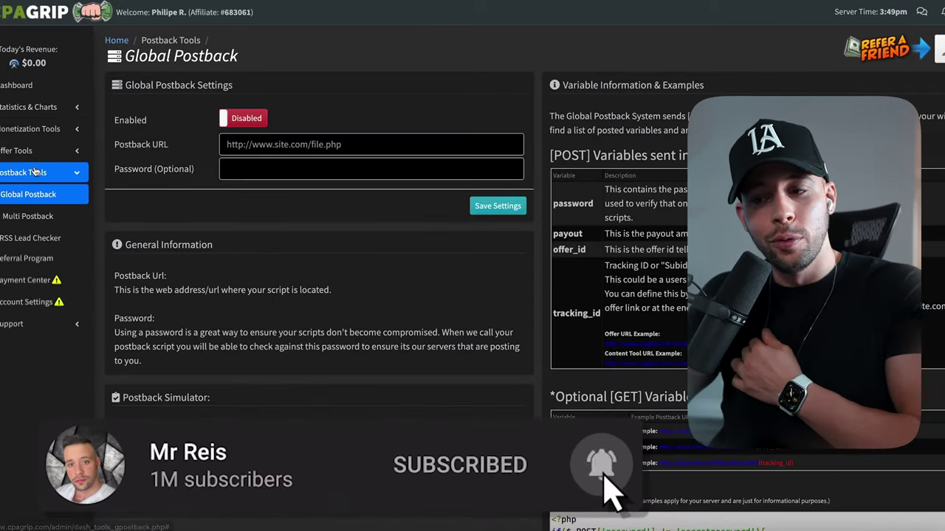
left_click(29, 224)
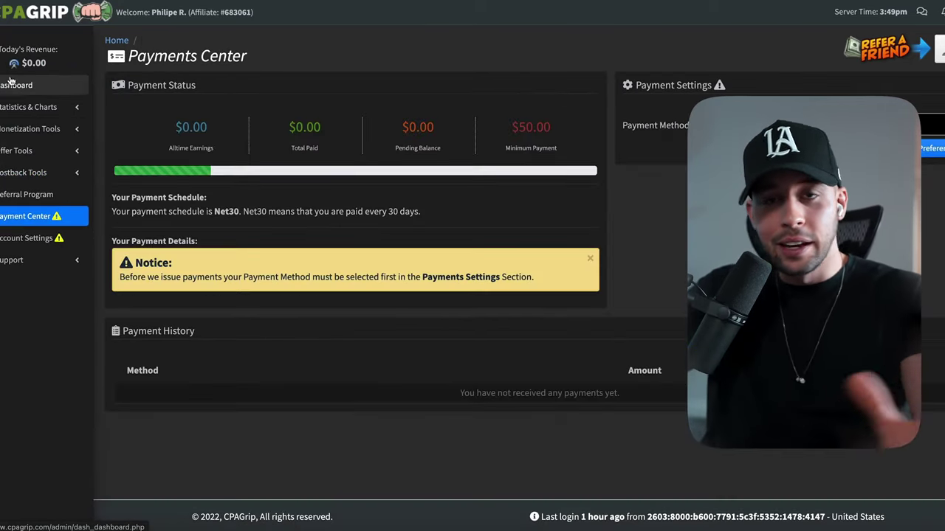
left_click(9, 85)
scroll(186, 285, "down", 6)
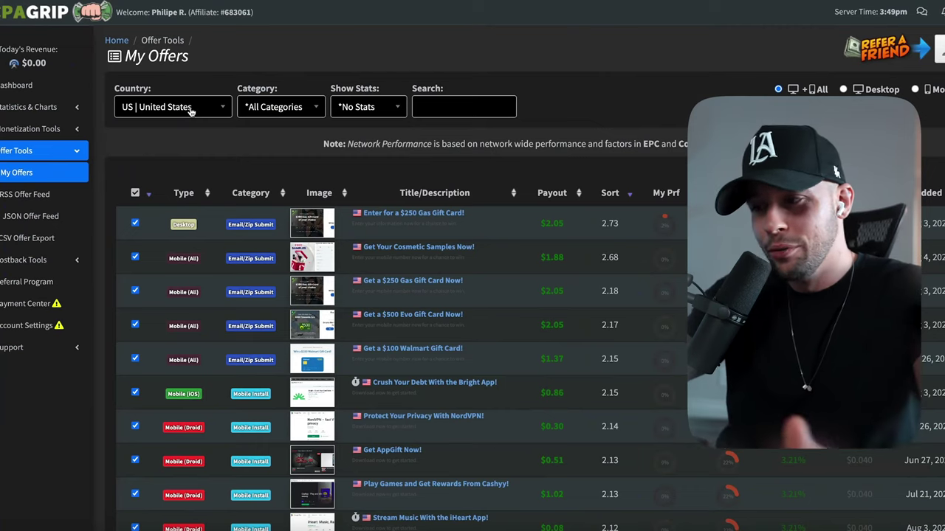
Step: Sort the United States offers in My Offers by payout, highest first
scroll(369, 221, "down", 2)
left_click(555, 87)
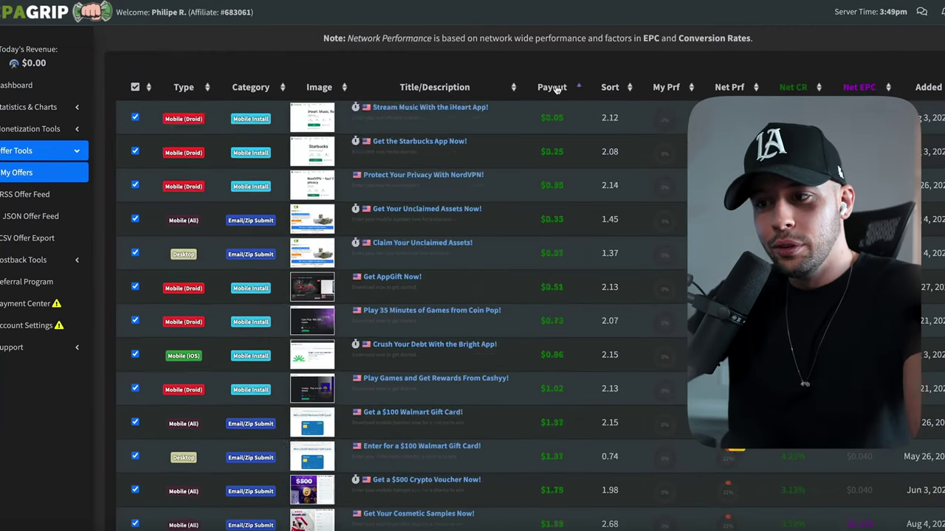
left_click(555, 87)
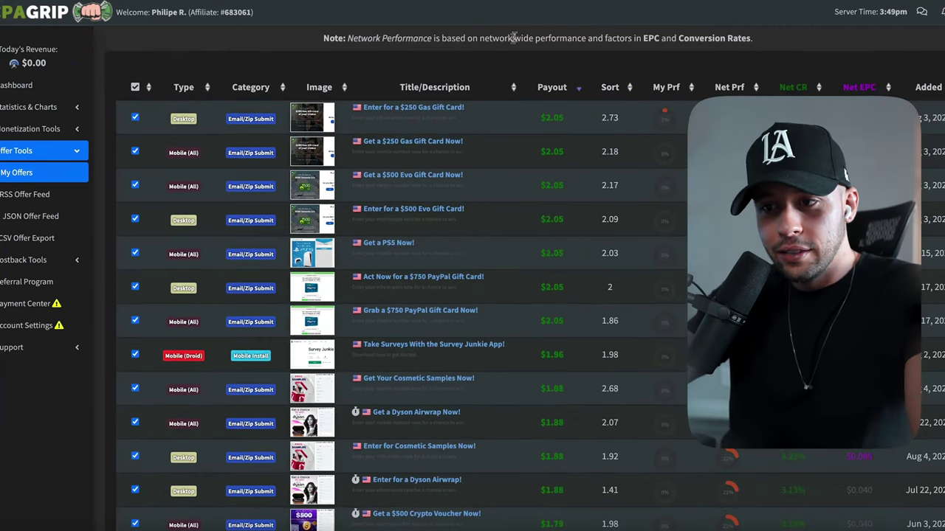
Step: Browse the sorted offers and open the details of the "Get a PS5 Now!" offer
scroll(443, 73, "down", 1)
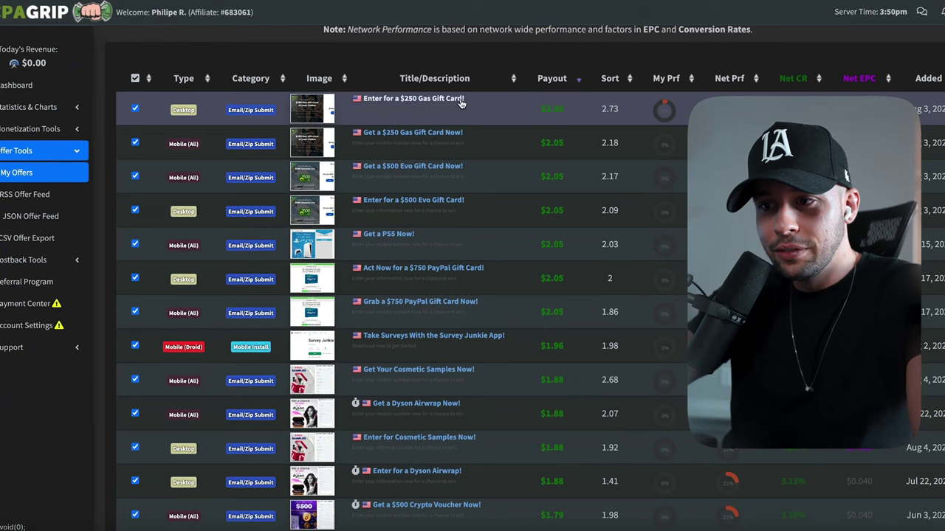
scroll(465, 101, "down", 3)
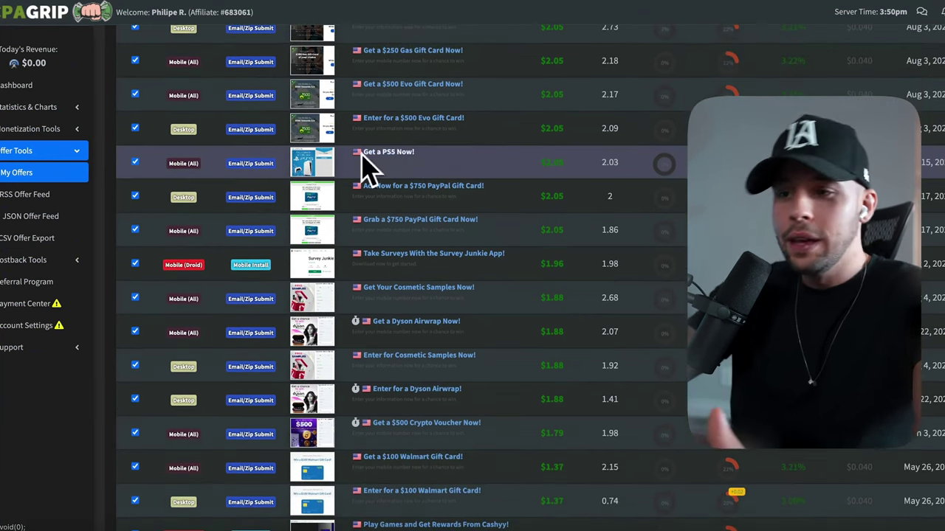
scroll(367, 167, "up", 4)
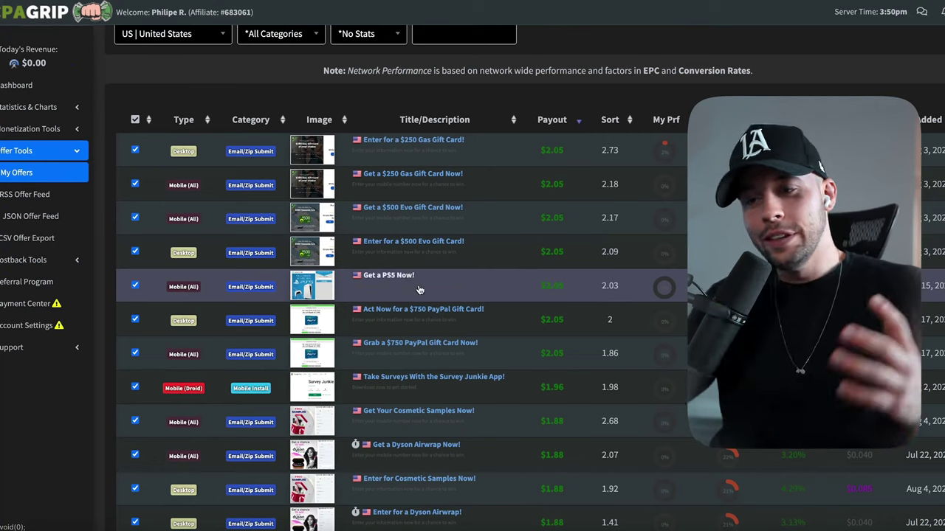
left_click(378, 276)
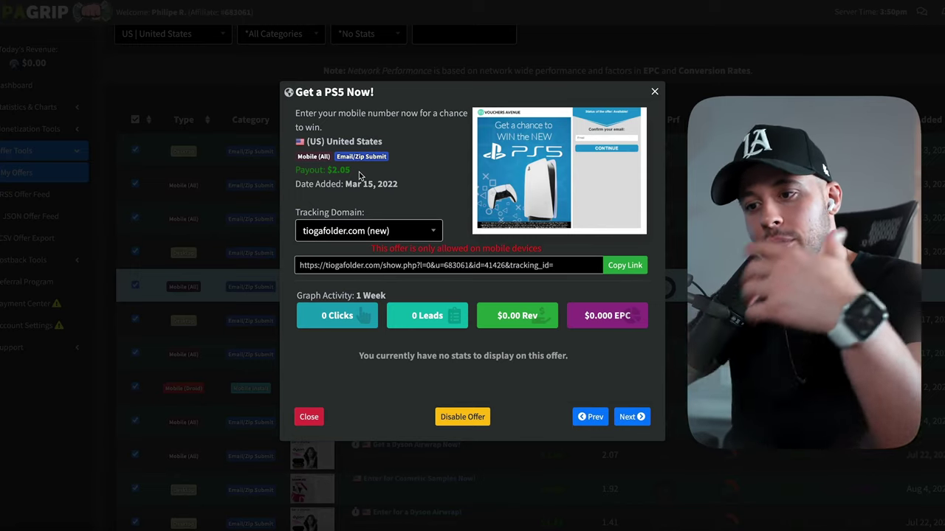
scroll(360, 175, "down", 6)
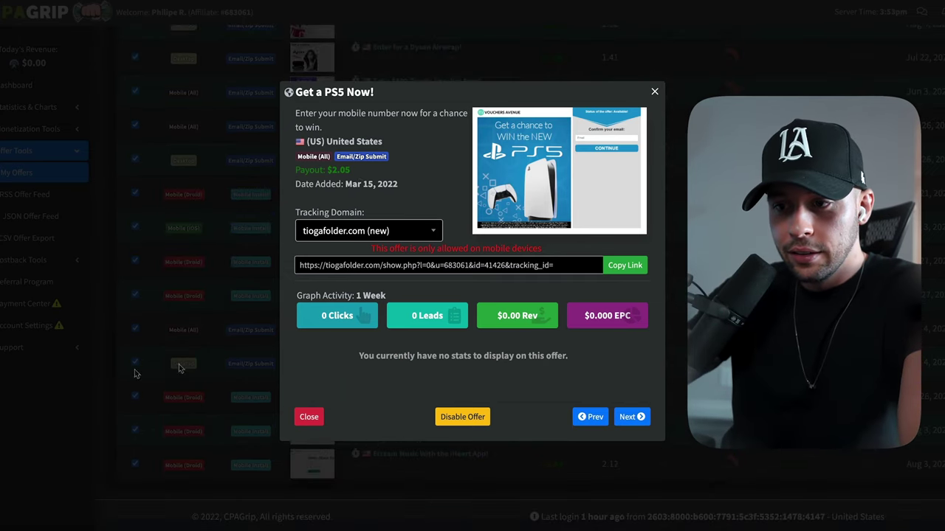
Step: Set the PS5 offer's tracking domain to morofiles.com and copy its offer link
left_click(343, 232)
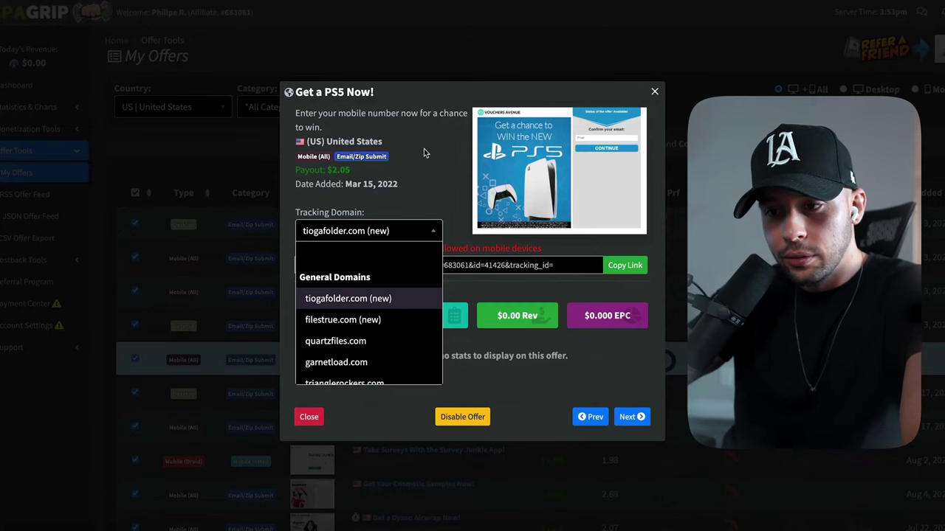
scroll(358, 340, "down", 1)
scroll(354, 340, "down", 5)
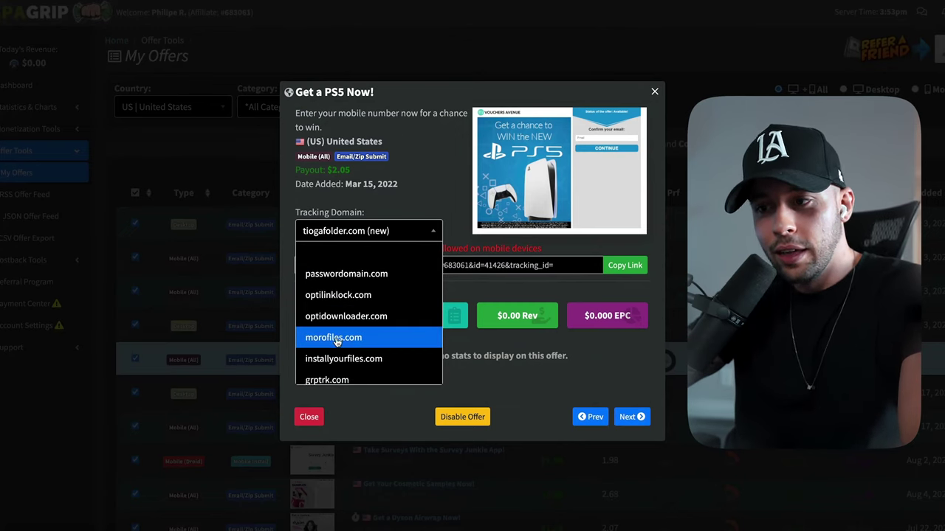
left_click(334, 338)
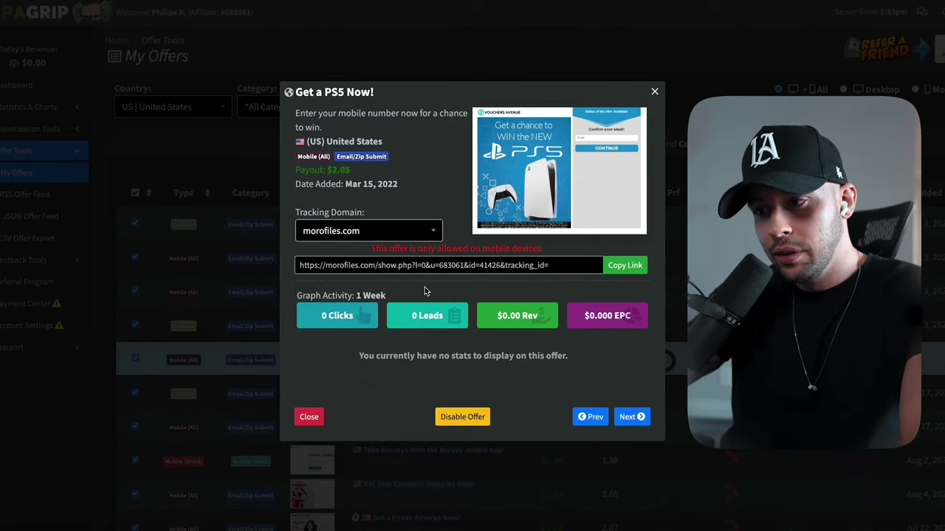
left_click(632, 266)
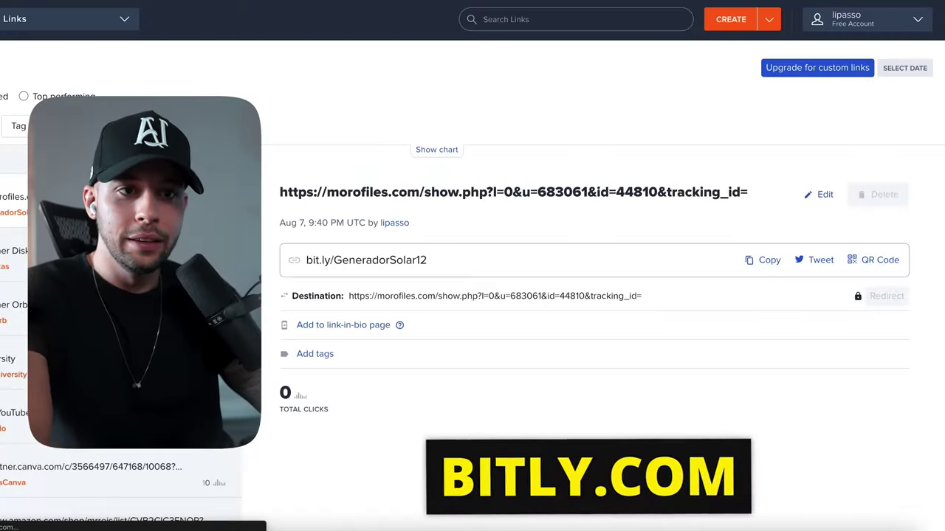
Step: Create a new bit.ly short link from the copied morofiles.com PS5 offer link
left_click(768, 21)
left_click(768, 20)
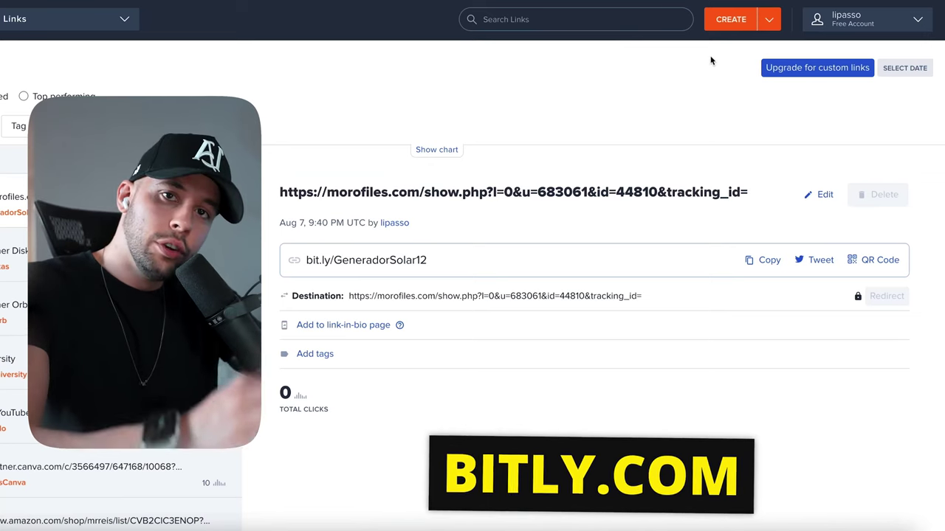
left_click(734, 19)
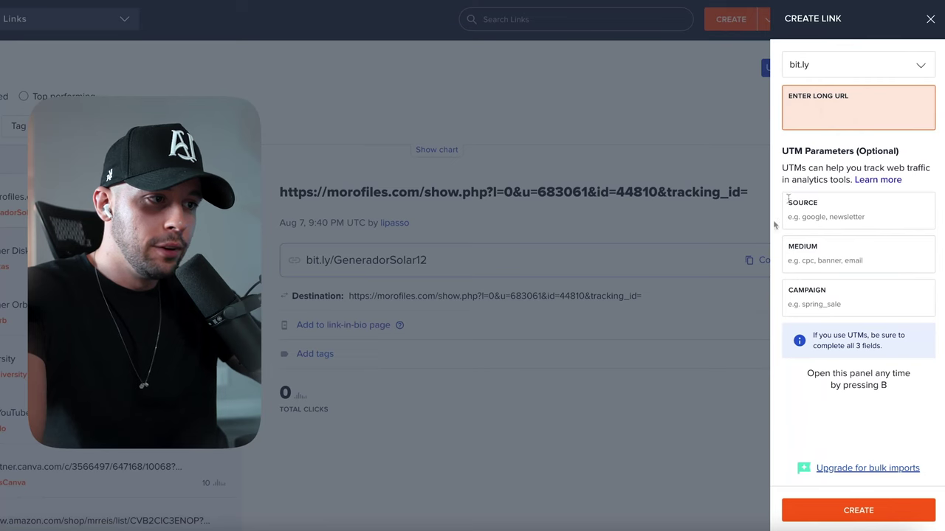
key("ctrl+v")
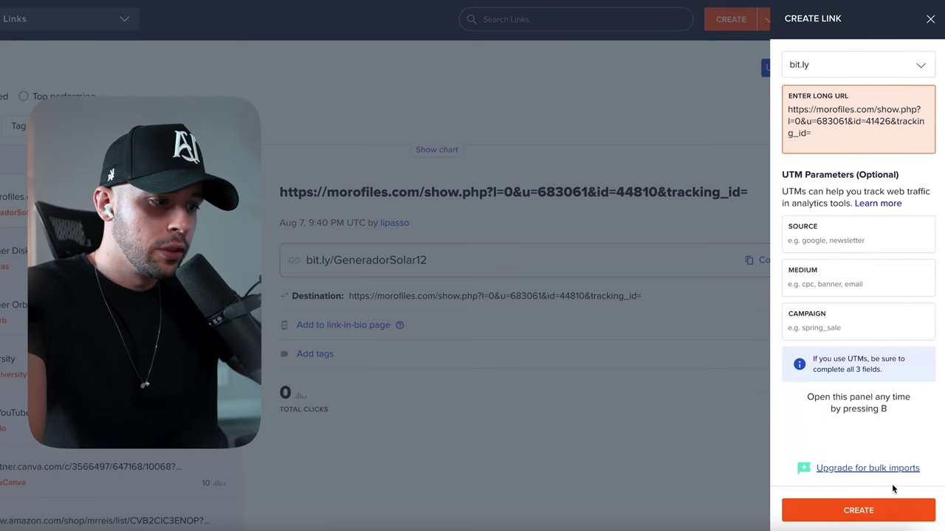
left_click(872, 512)
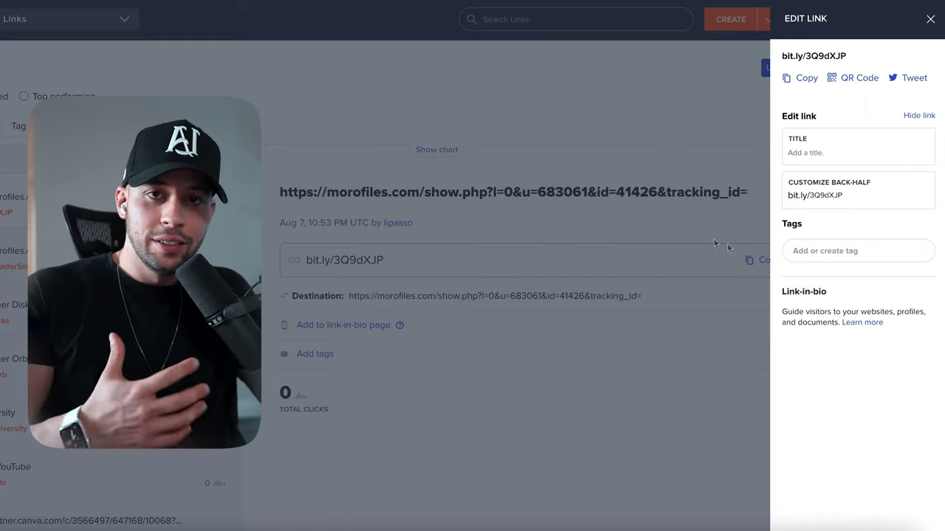
Step: Customize the short link's back-half to PS5OFFER1, save it and copy the shortened link
left_click(870, 192)
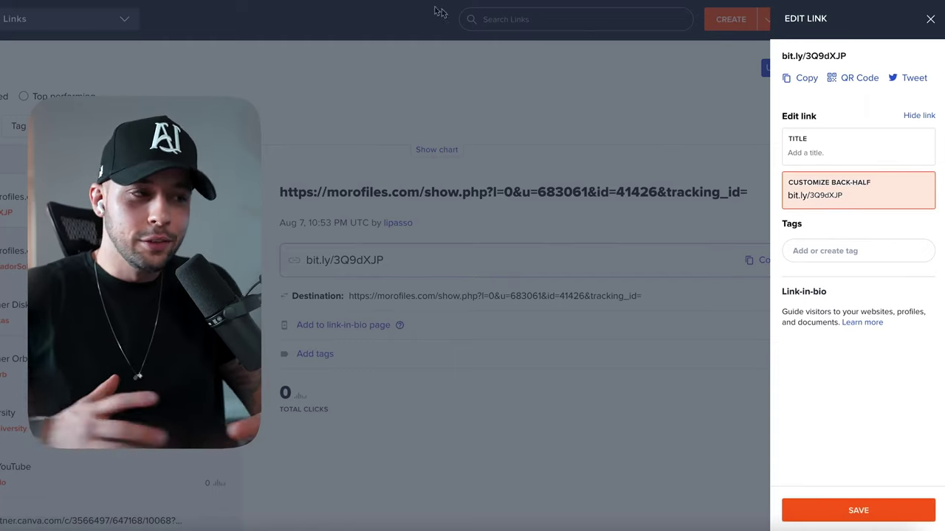
type("PSSOFFER")
left_click(858, 506)
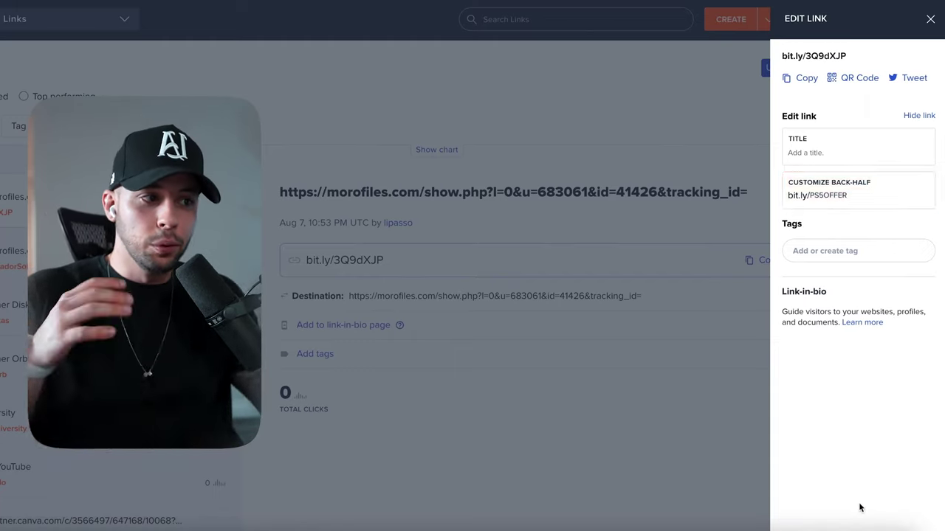
type("1")
left_click(883, 508)
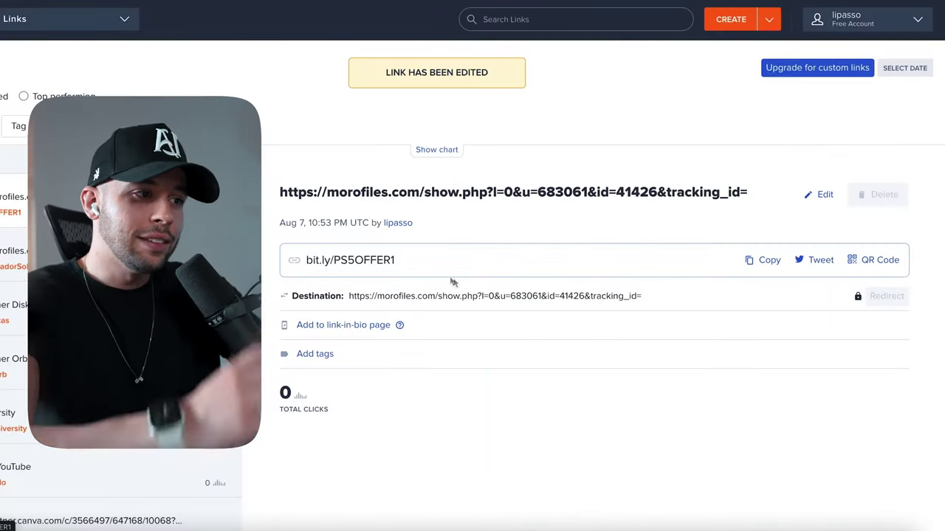
left_click(762, 261)
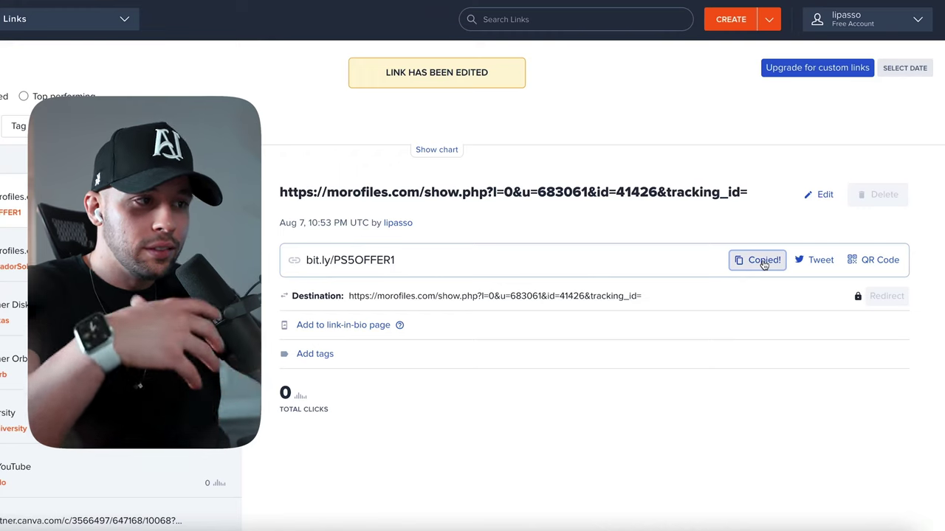
key("super+space")
type("tex")
key("Return")
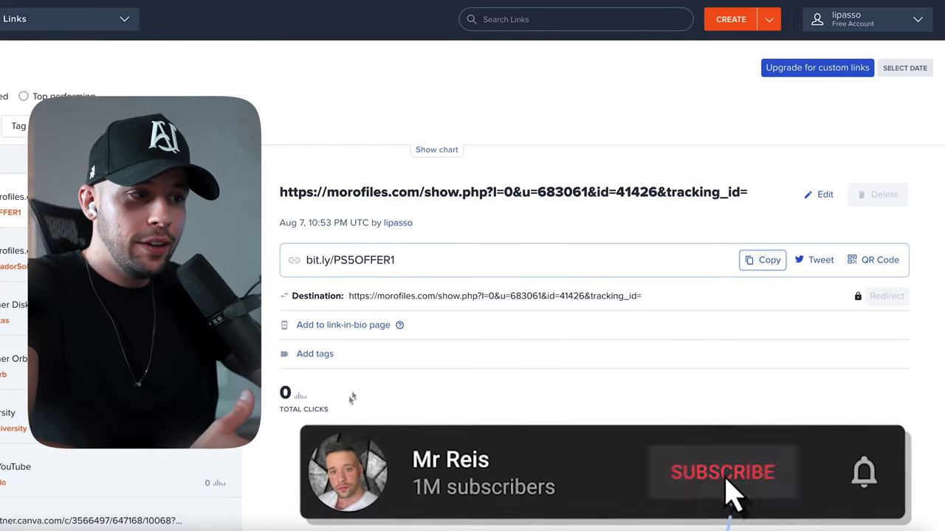
key("super+Tab")
key("super+v")
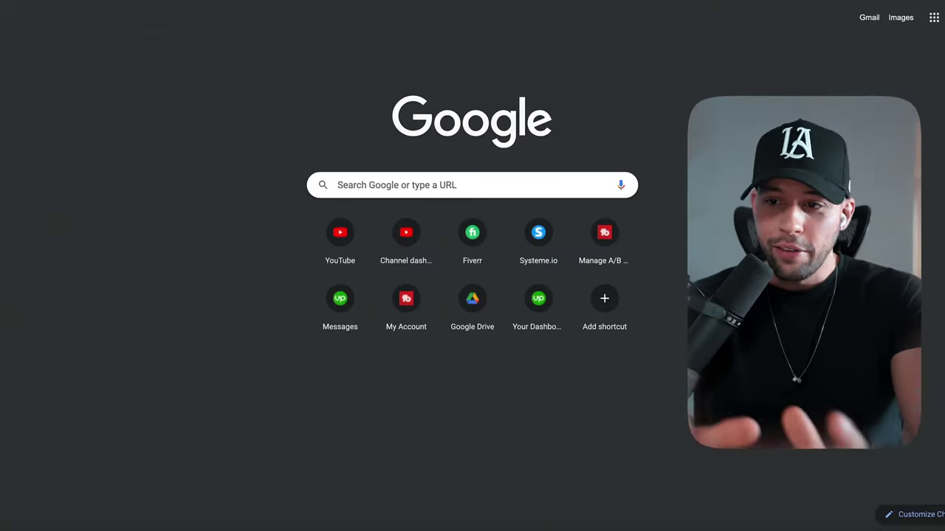
Step: Search Google for "ps5" and show the image results
type("go")
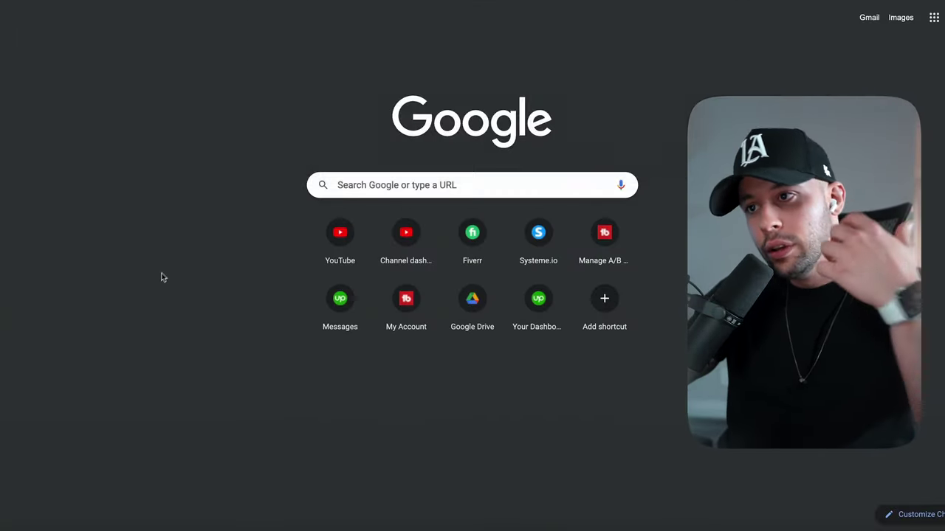
left_click(221, 240)
left_click(352, 185)
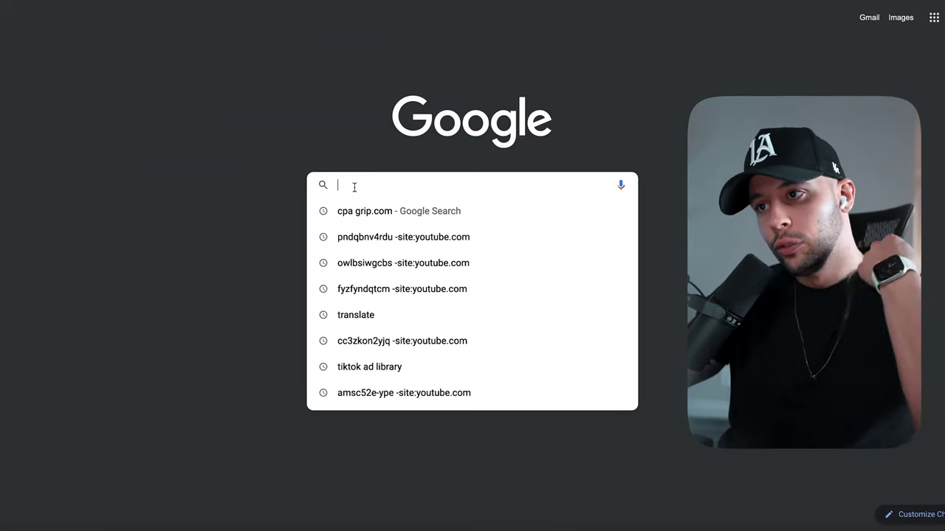
type("ps5")
key("Return")
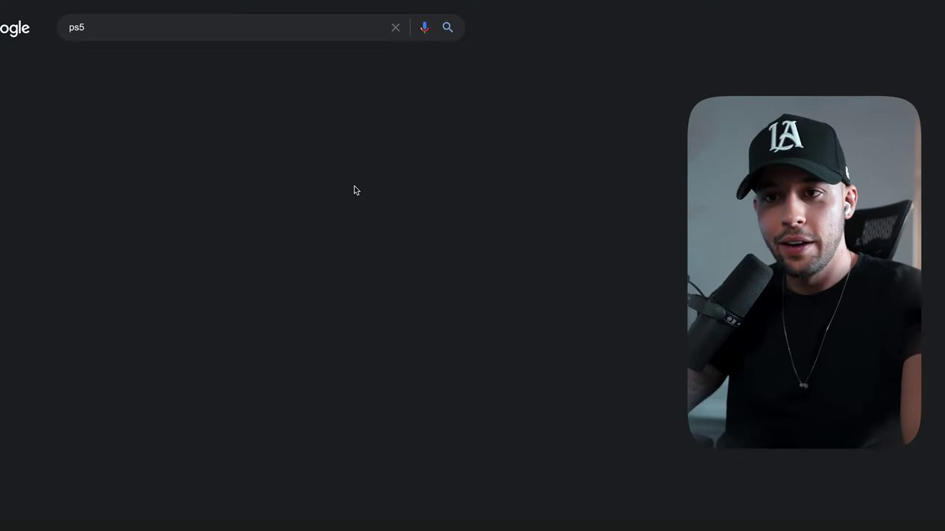
left_click(133, 65)
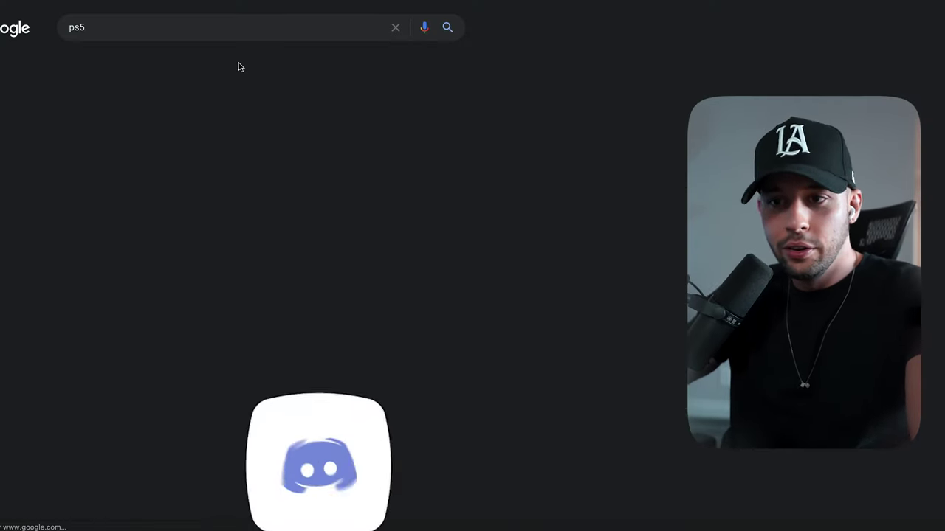
left_click(126, 65)
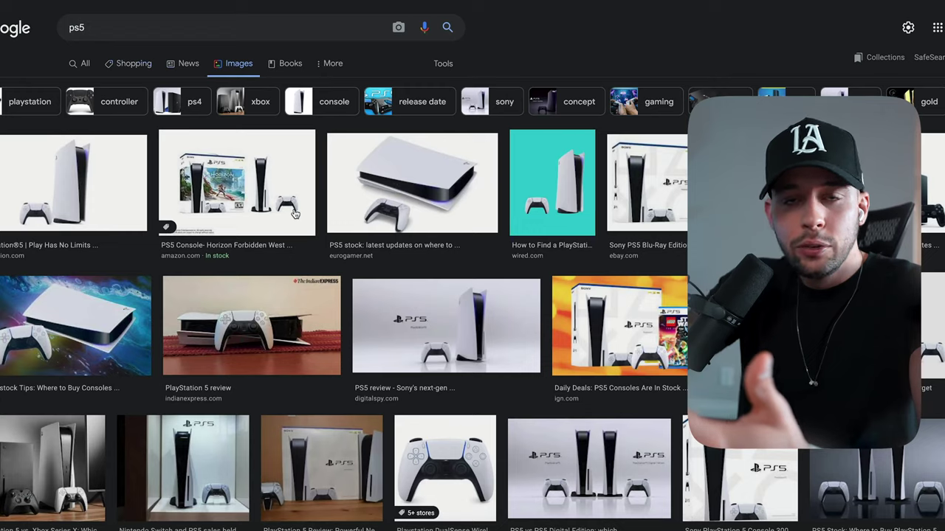
Step: Browse the image results and save the PlayStation.Blog picture of the PS5 and PS4 to Downloads as ps5.png
scroll(294, 213, "down", 2)
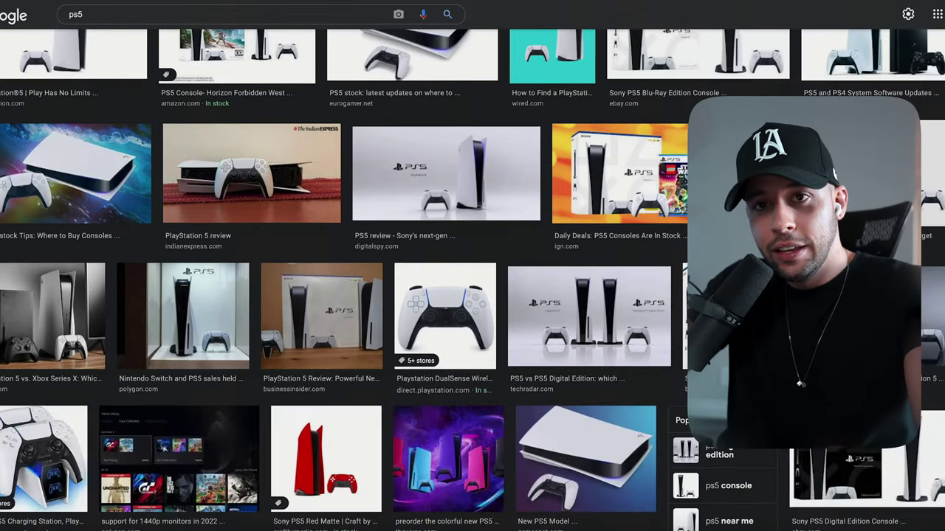
scroll(638, 251, "down", 2)
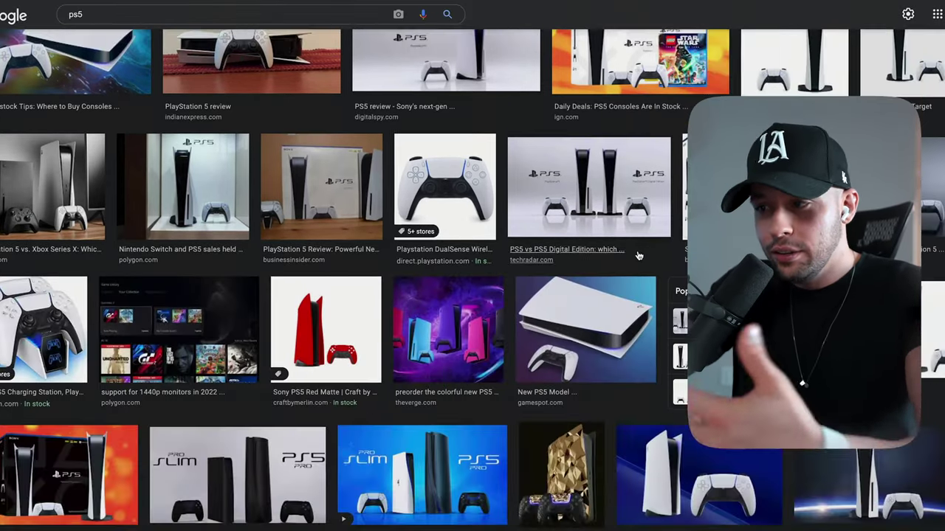
scroll(639, 255, "down", 2)
scroll(639, 255, "down", 1)
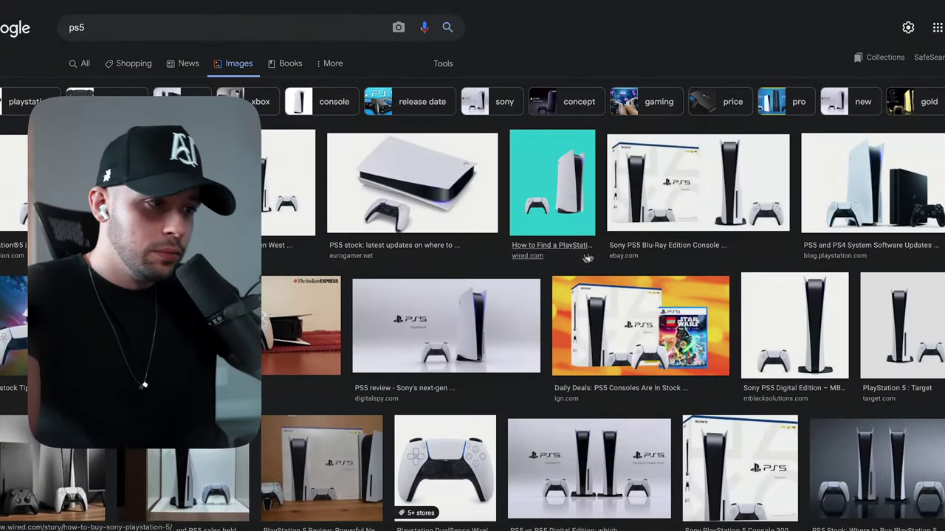
left_click(845, 196)
right_click(752, 141)
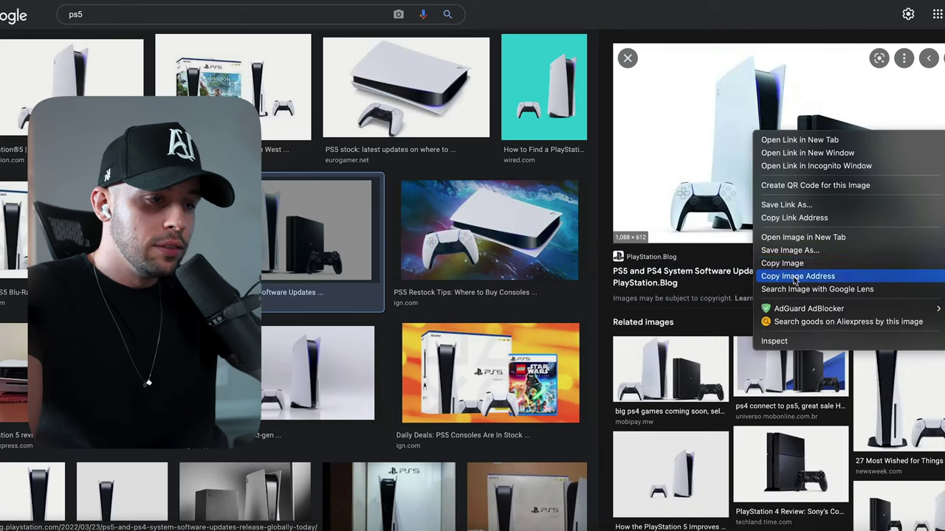
left_click(783, 248)
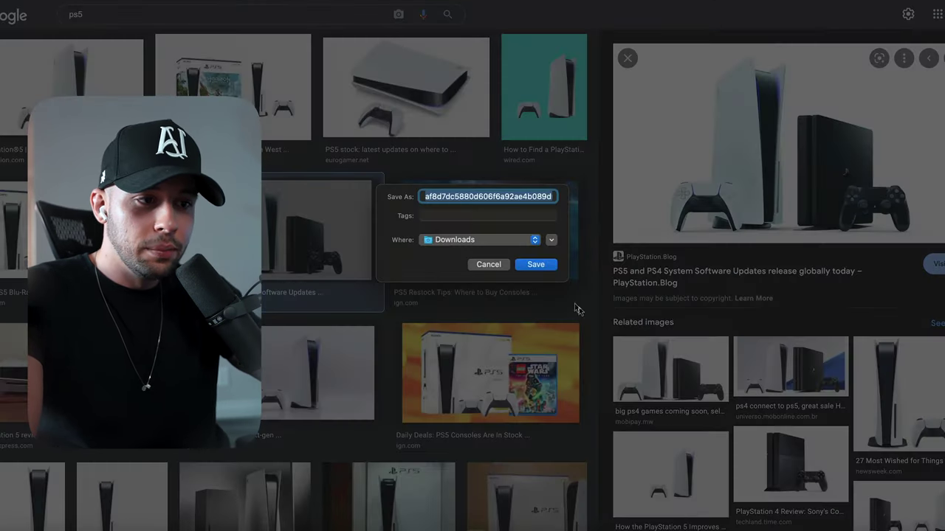
type("ps5.webp")
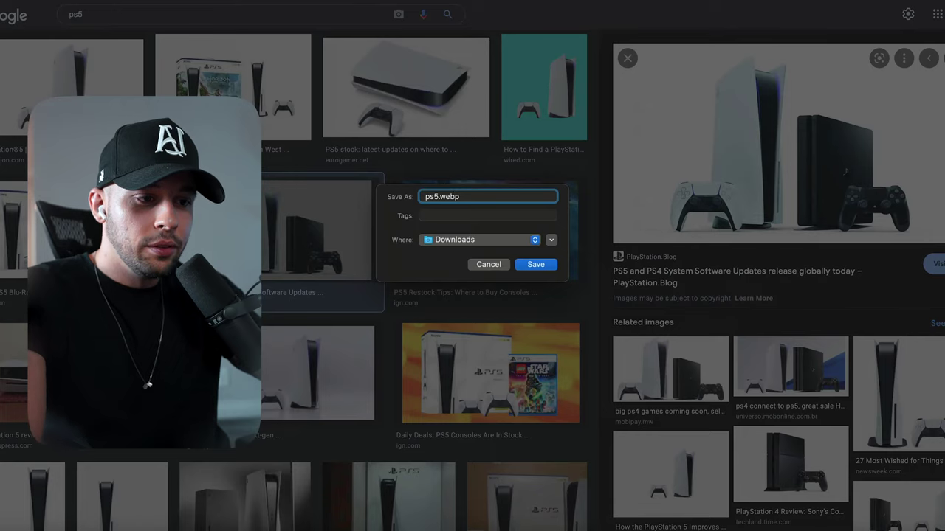
key("BackSpace")
key("BackSpace")
key("BackSpace")
key("BackSpace")
type("png")
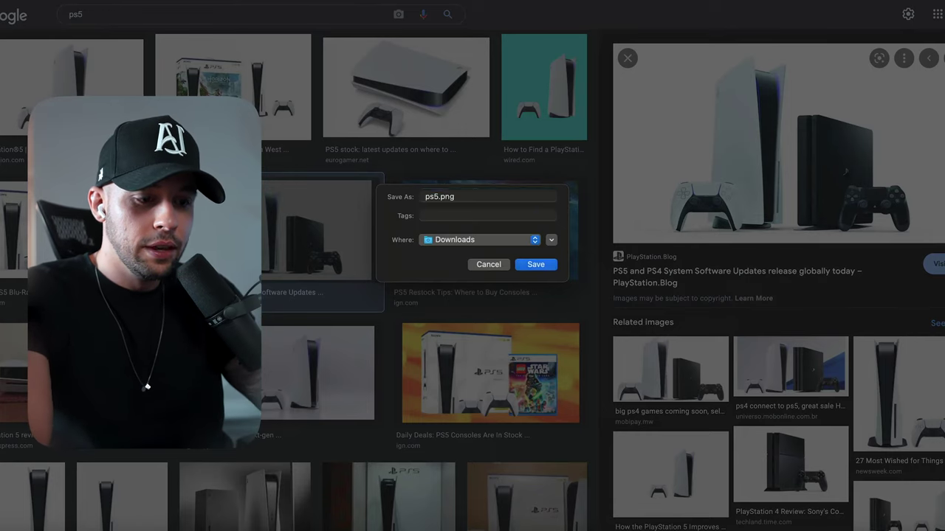
key("Return")
left_click(481, 172)
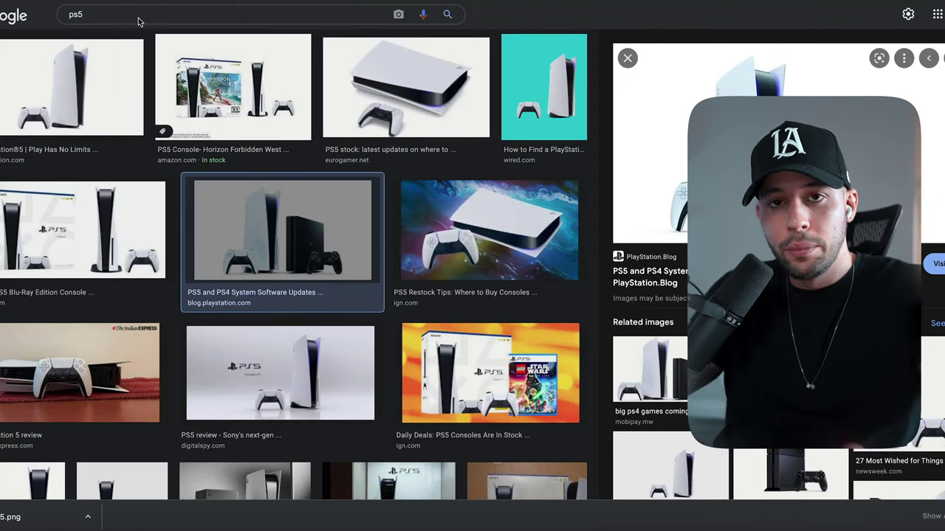
Step: Open Canva in a new tab, search the templates for "twitter post" and create a blank Twitter Post
key("ctrl+t")
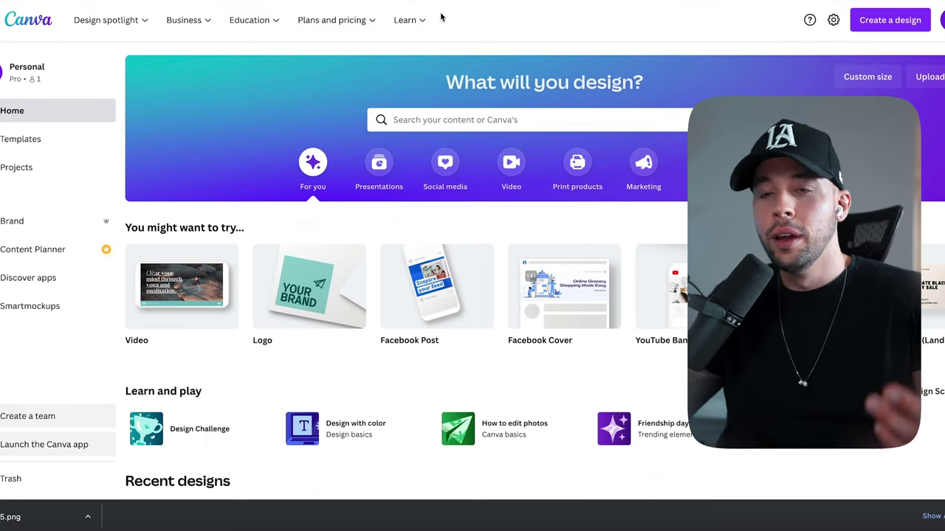
left_click(520, 118)
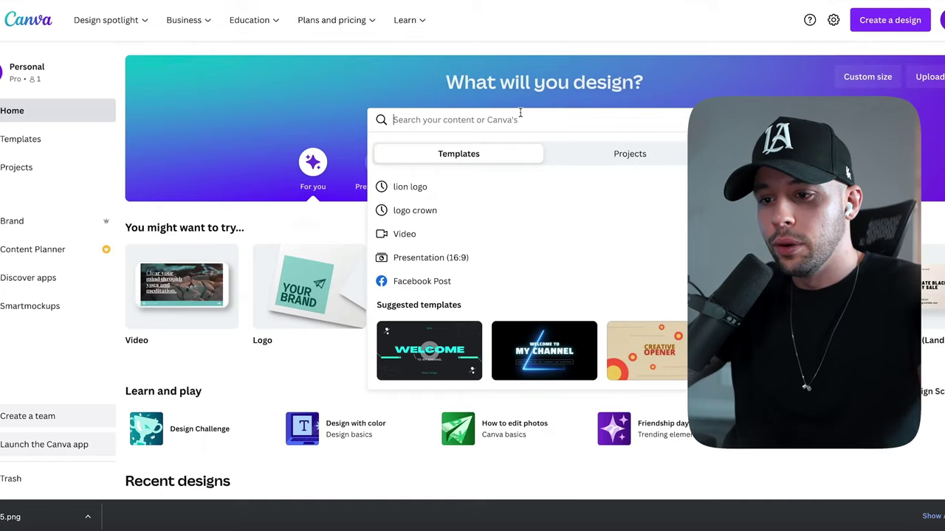
type("twitter post")
key("Return")
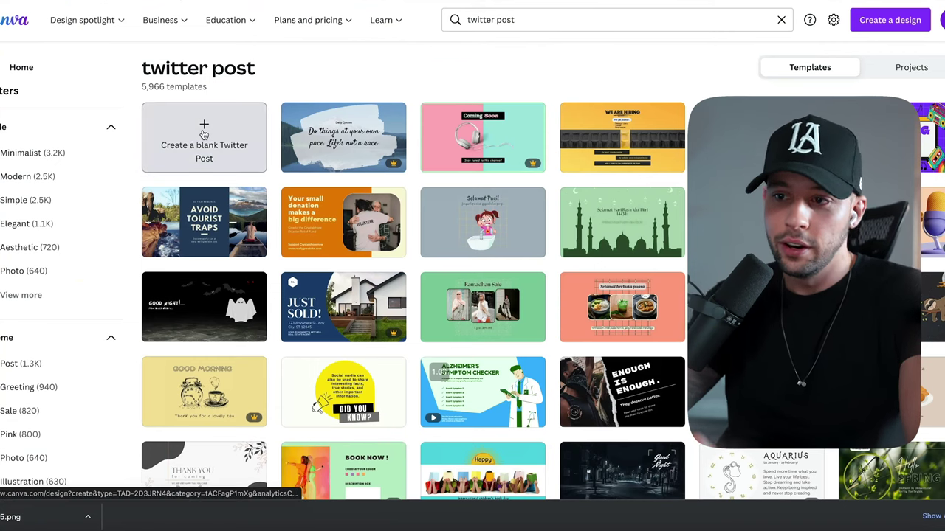
left_click(202, 134)
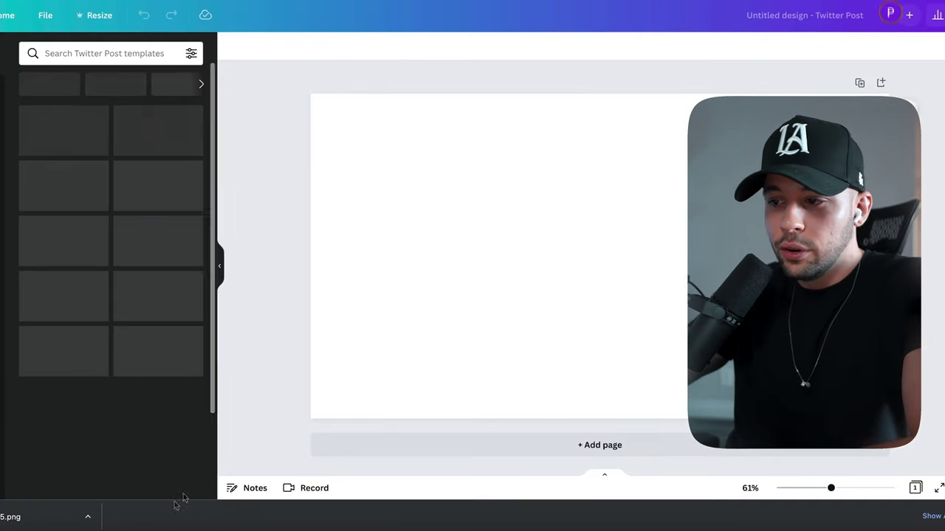
Step: Try to upload ps5.png from the Downloads folder to the Twitter Post design
left_click(40, 529)
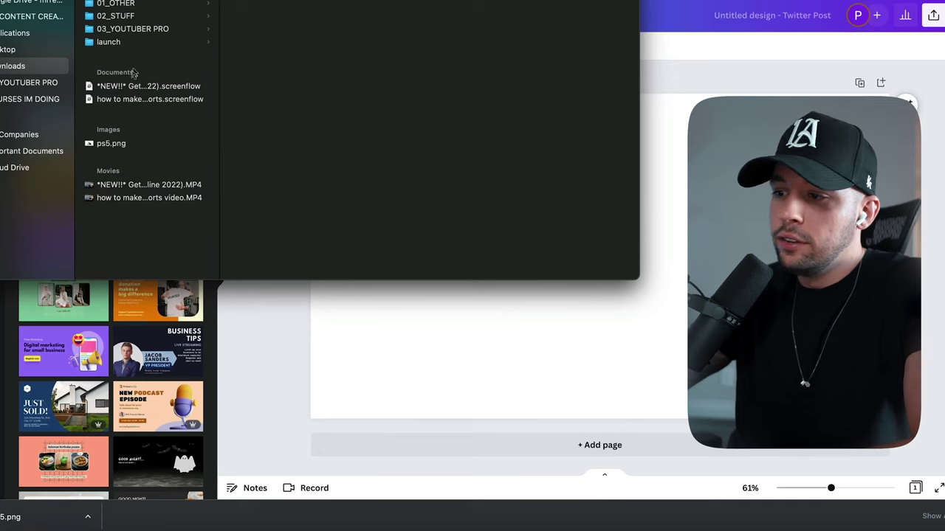
left_click_drag(109, 151, 487, 325)
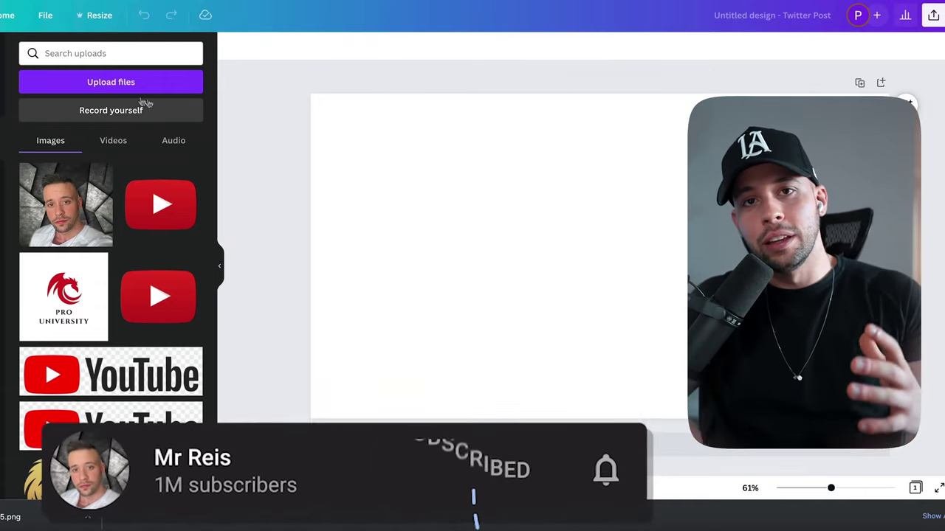
left_click(83, 88)
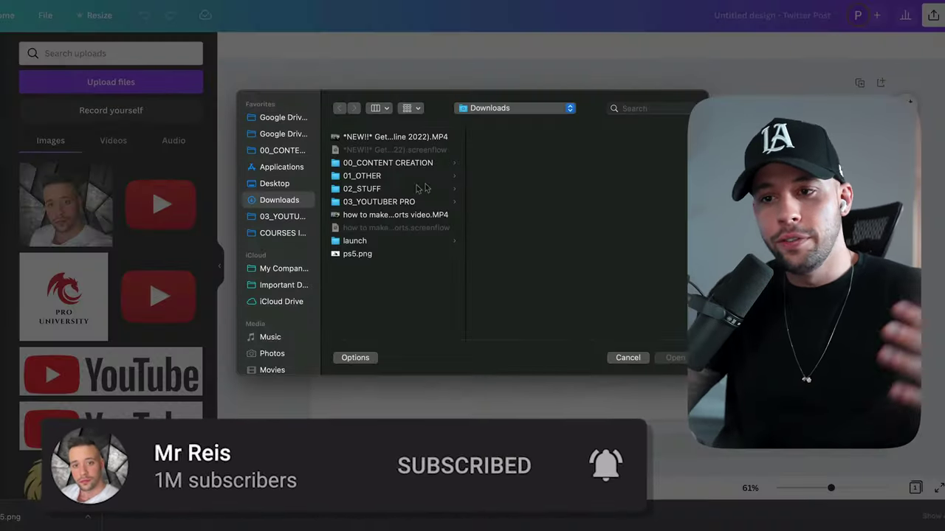
left_click(356, 254)
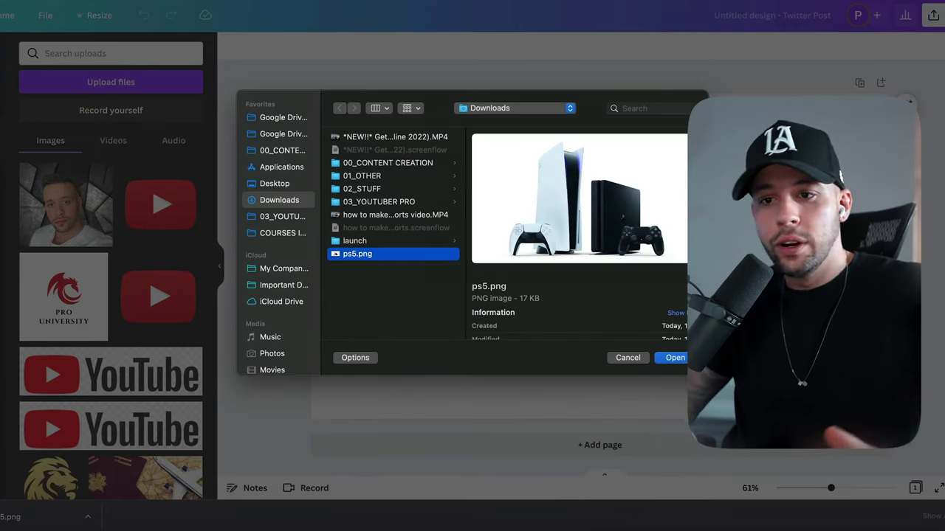
left_click(673, 357)
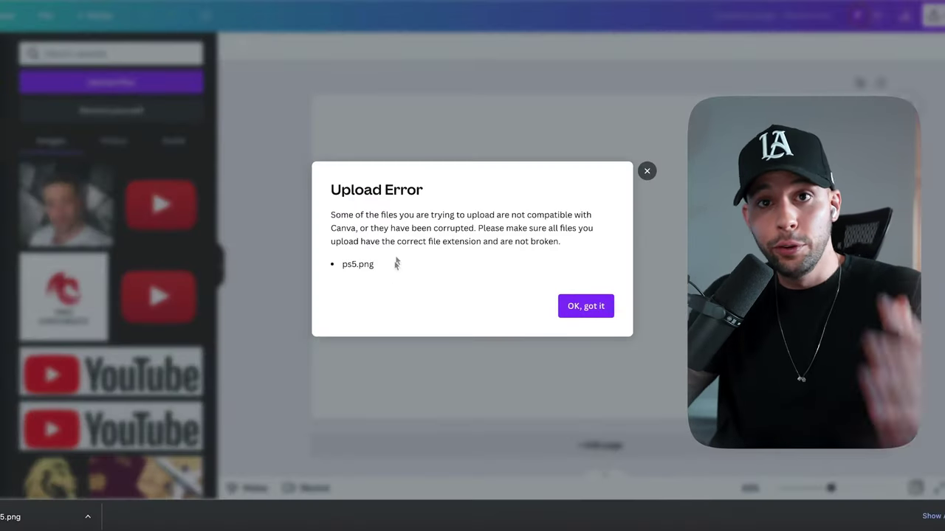
left_click(595, 308)
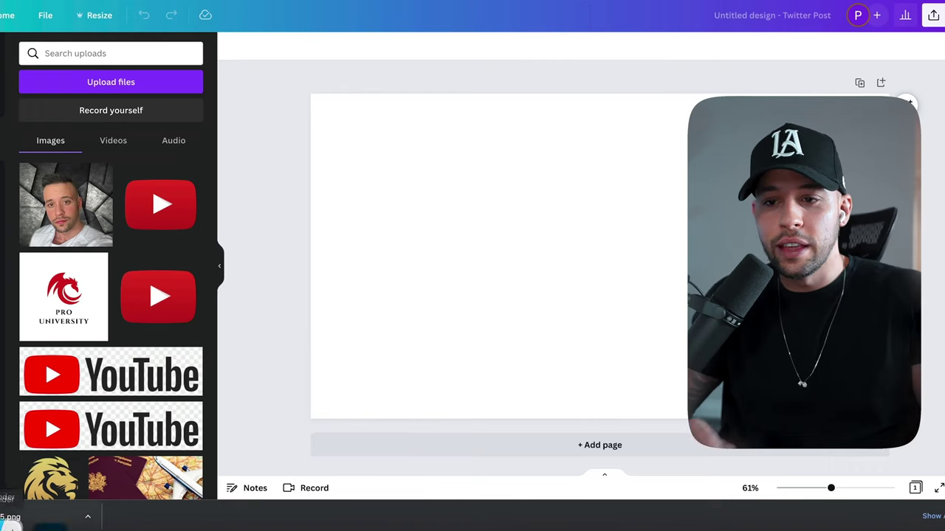
Step: Convert ps5.png in the Downloads folder to a JPEG, choosing an image size larger than Small
left_click(188, 82)
left_click(110, 143)
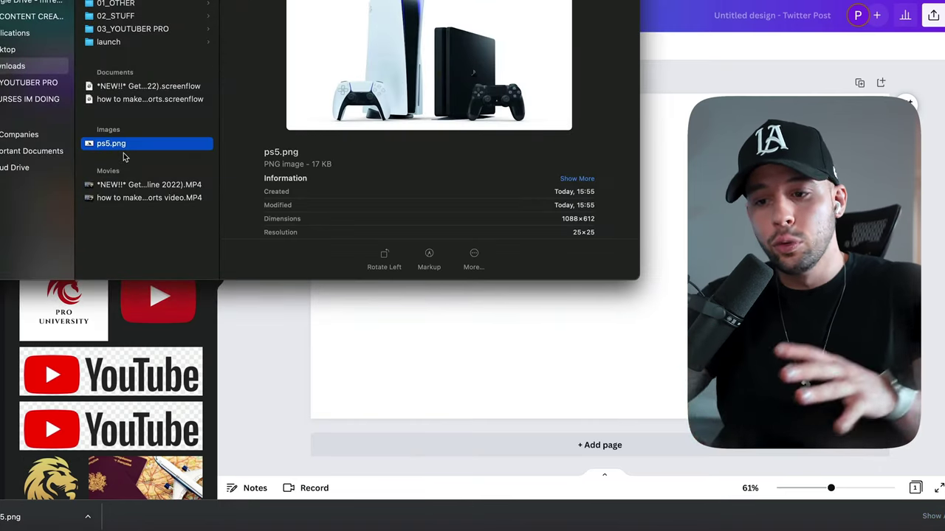
right_click(131, 144)
mouse_move(194, 378)
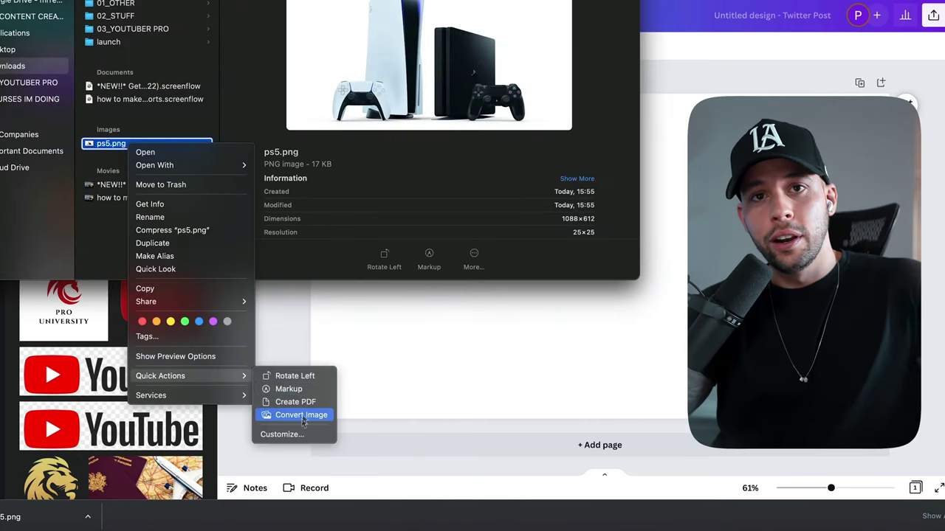
left_click(299, 414)
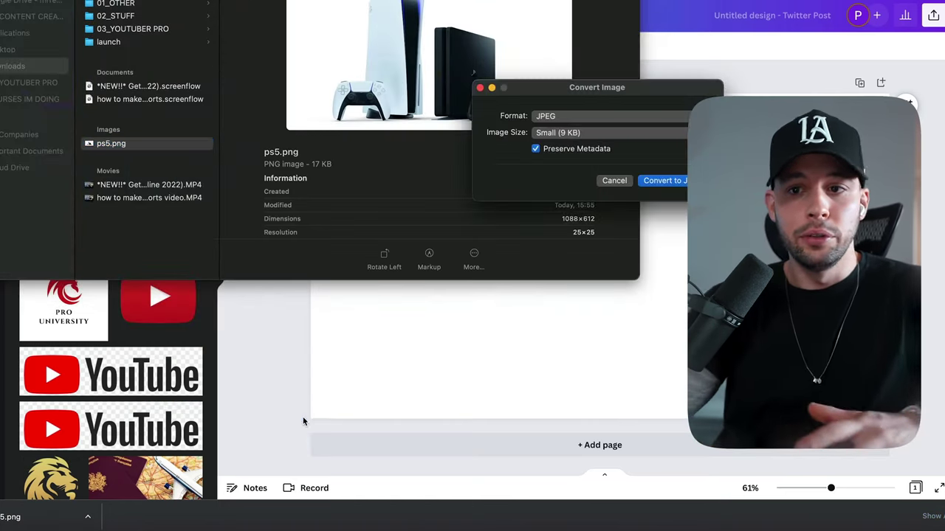
left_click(567, 132)
left_click(570, 173)
left_click(664, 180)
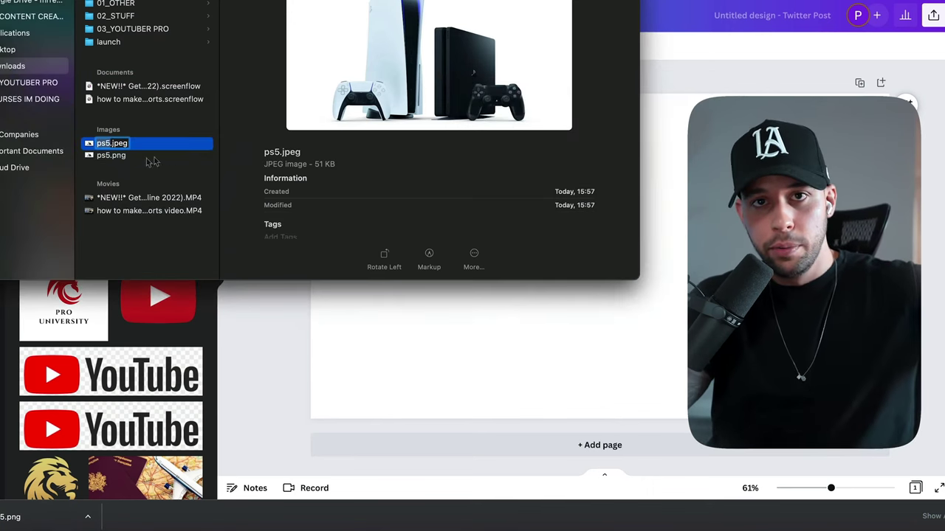
Step: Upload ps5.jpeg from the Downloads folder and place it on the blank Twitter Post page
right_click(106, 158)
left_click(140, 196)
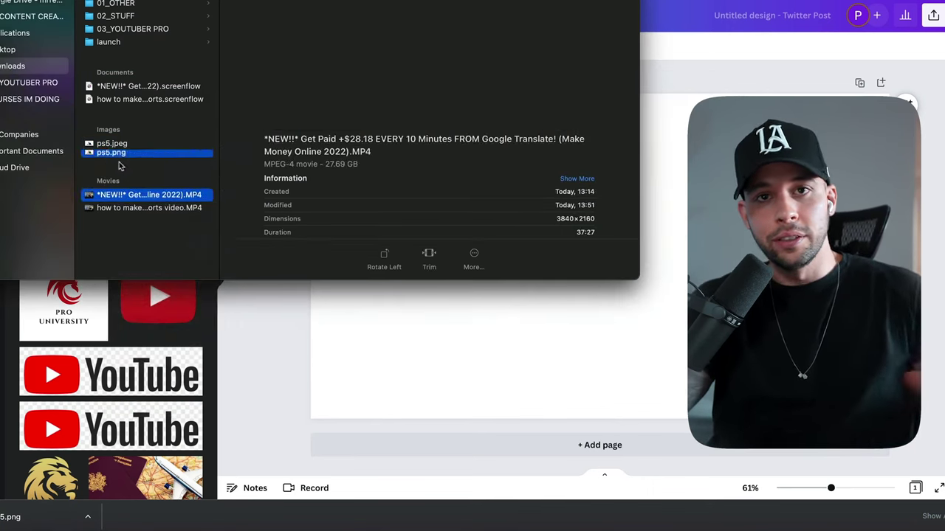
left_click_drag(110, 144, 471, 203)
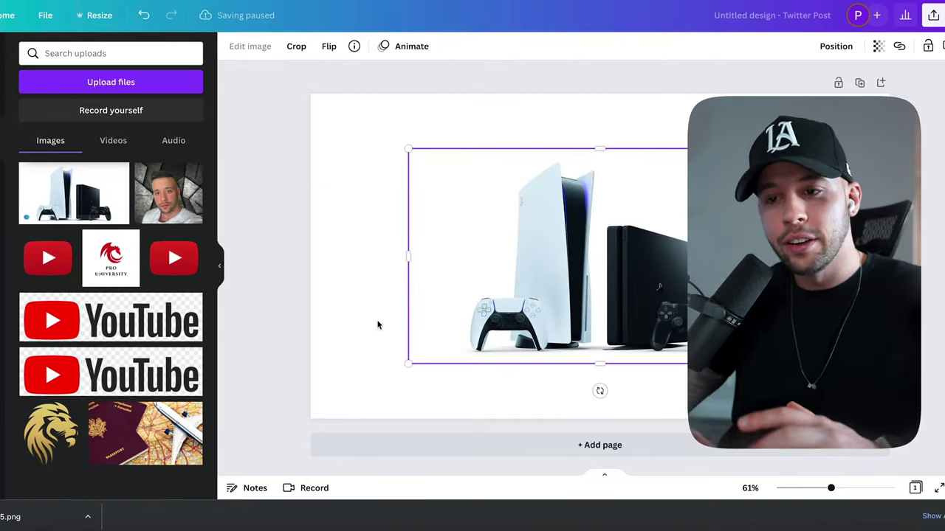
Step: Move the console picture toward the page's lower-right corner and enlarge it slightly past the right edge
left_click_drag(568, 242, 718, 295)
left_click_drag(568, 203, 509, 162)
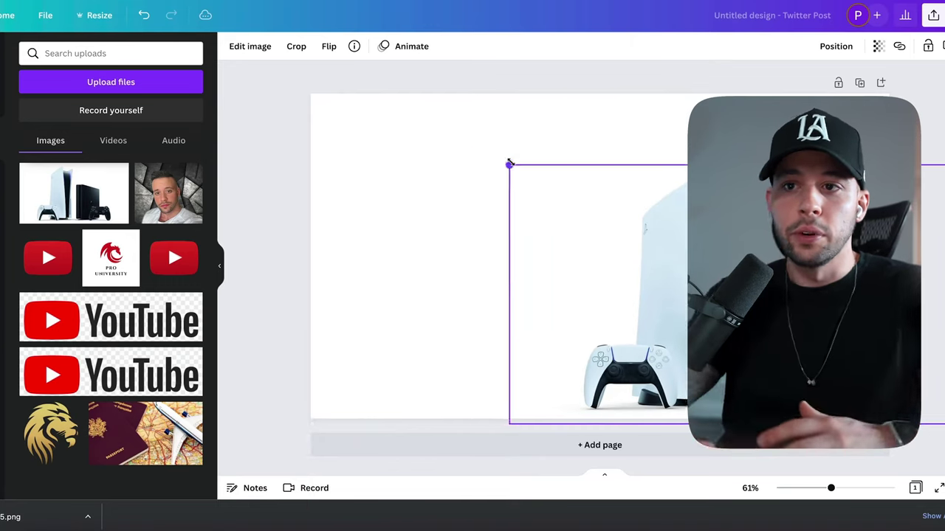
left_click(478, 102)
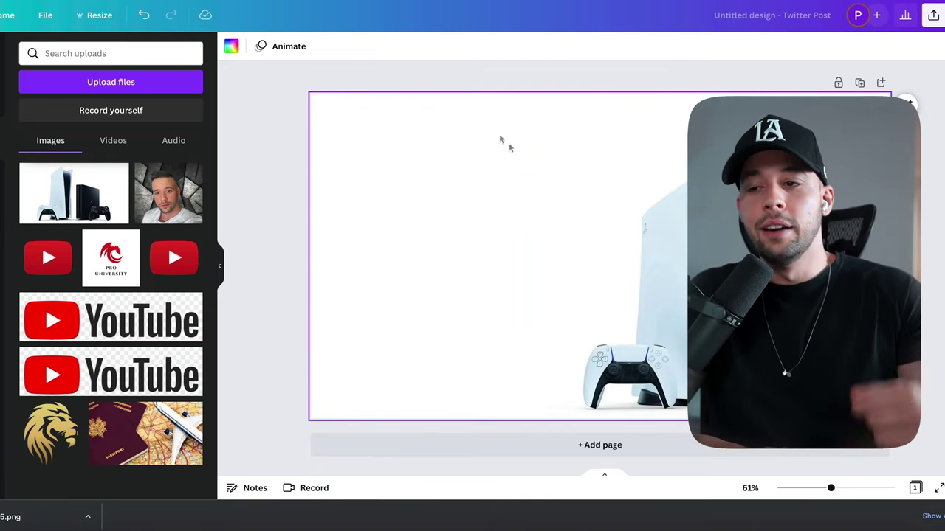
left_click_drag(508, 146, 506, 164)
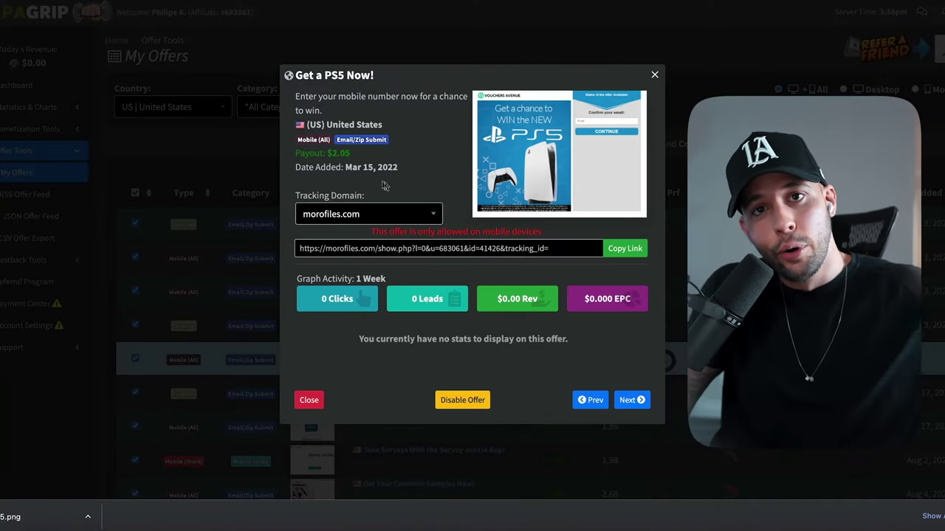
Step: Switch to CPAGrip's My Offers page and examine the "Get a PS5 Now!" offer's title, details and affiliate link
mouse_move(410, 169)
left_mouse_down()
mouse_move(310, 168)
mouse_move(421, 168)
left_mouse_up()
left_click(425, 169)
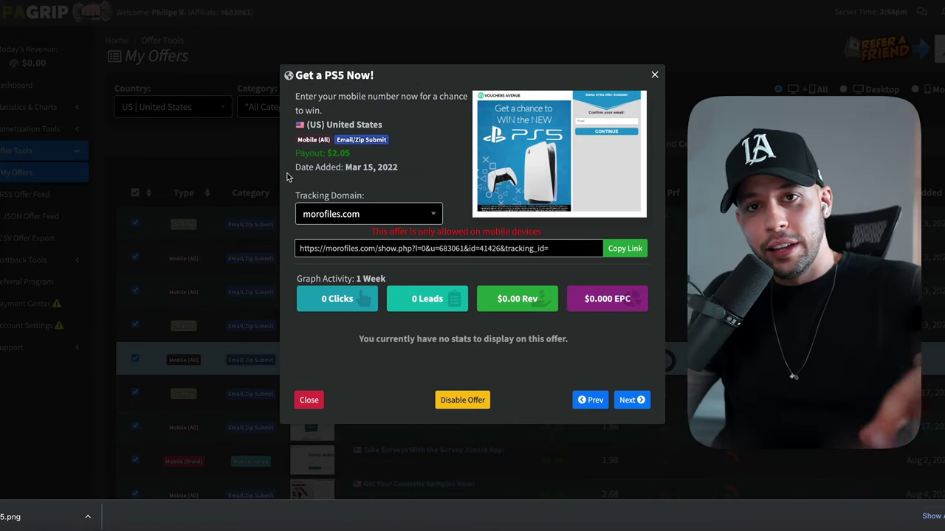
left_click(405, 171)
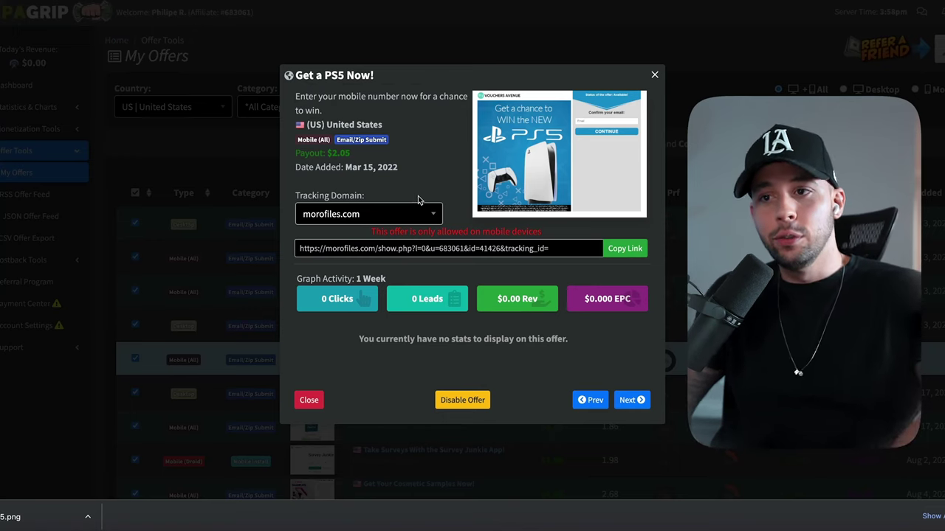
left_click(501, 249)
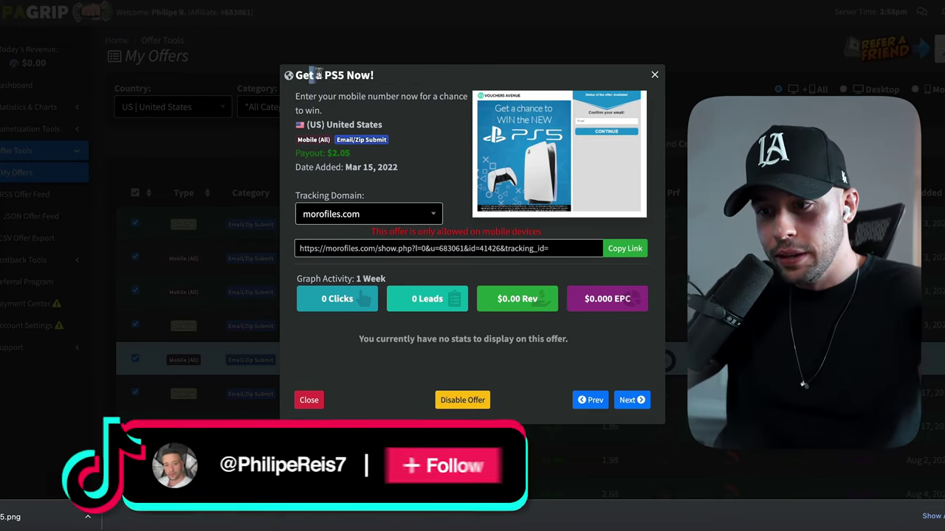
left_click(612, 251)
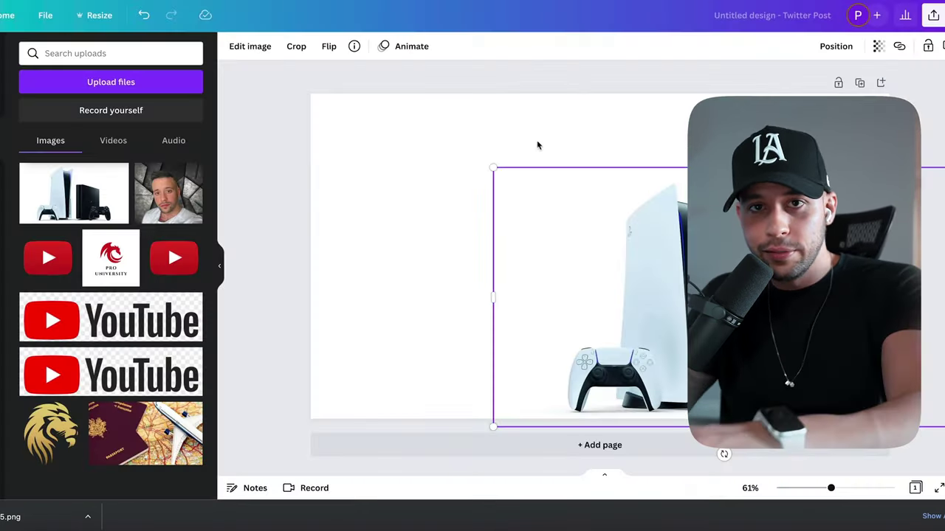
Step: Back in Canva, add the "Photography Workshop COMPLETION" font combination to the page and delete its Photography Workshop line
left_click(433, 122)
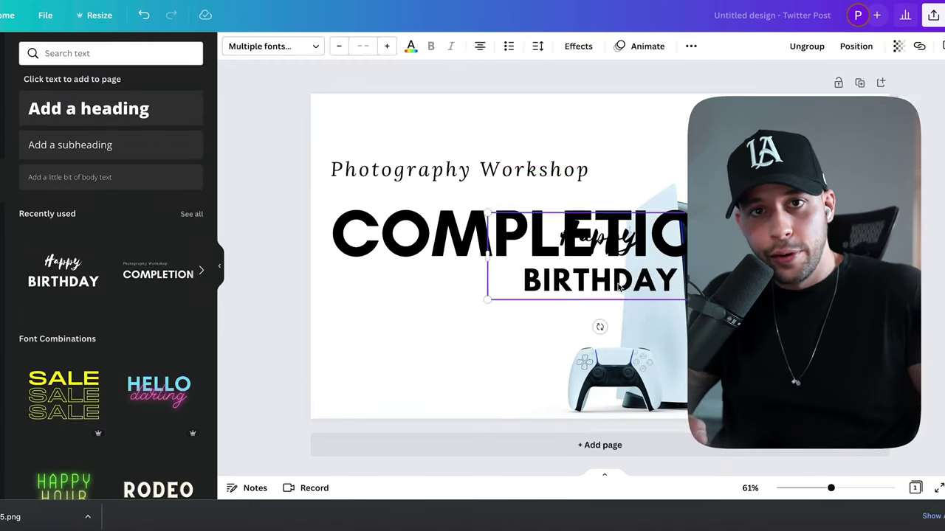
key("ctrl+z")
left_click(421, 194)
left_click(589, 171)
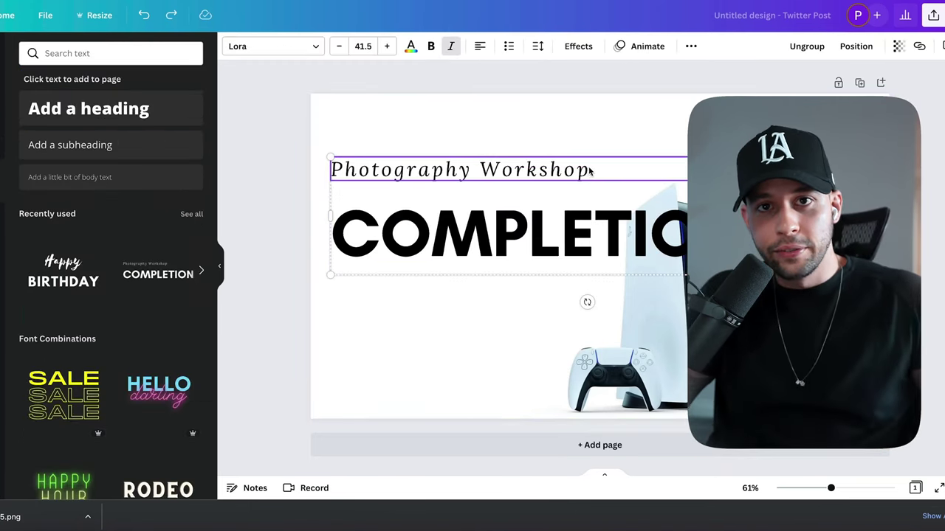
double_click(590, 170)
key("BackSpace")
key("Escape")
left_click(525, 165)
key("Delete")
Step: Move the COMPLETION text to the page's upper-left corner and replace it with "DECEMBER PS5 GIVEAWAY"
left_click_drag(504, 205, 397, 143)
double_click(386, 122)
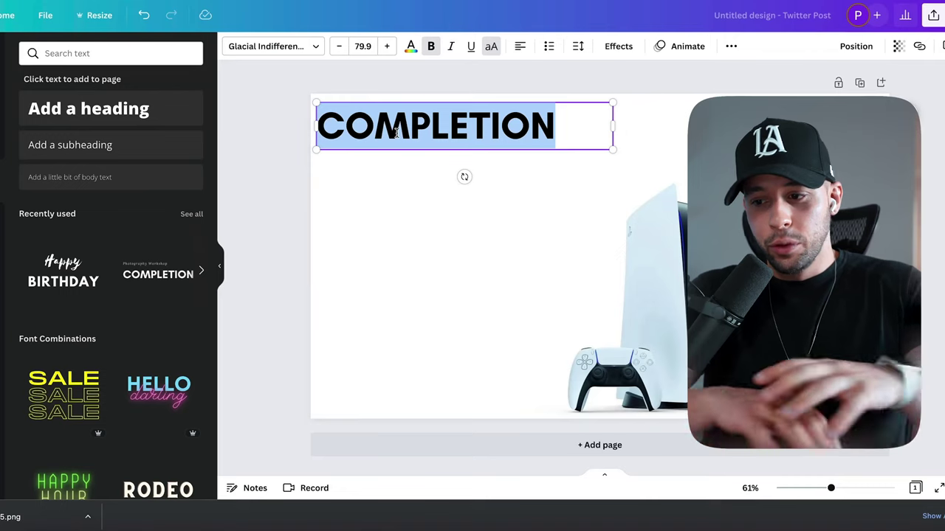
type("DECEMBER ")
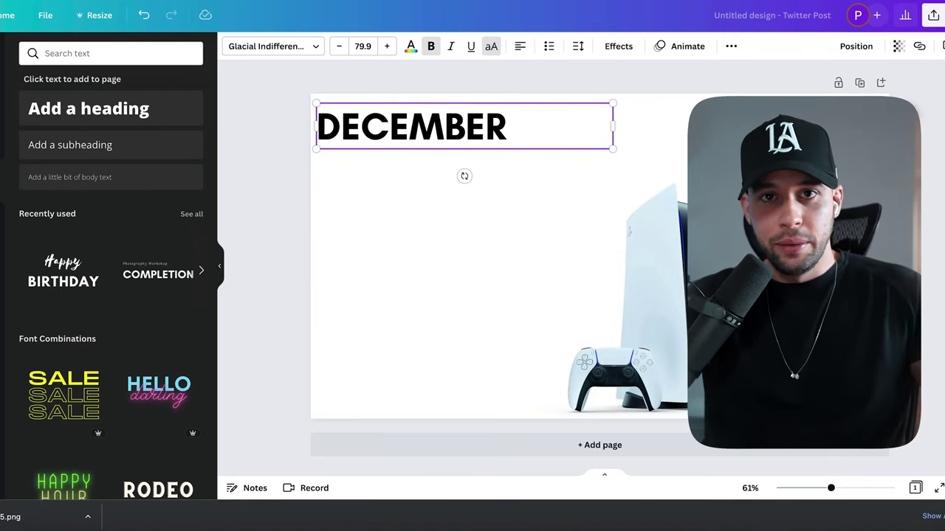
type("PS5")
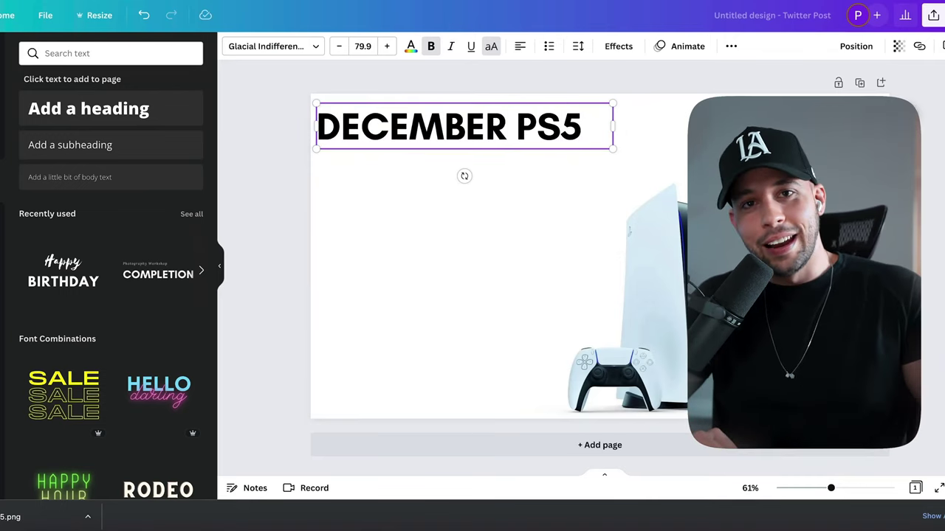
type(" GIVEAWAY")
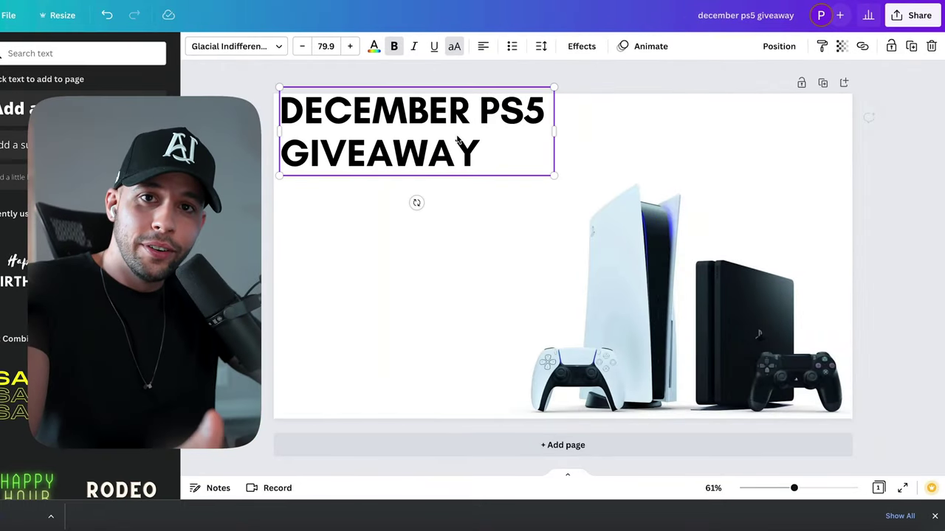
Step: Enlarge the console picture to nearly the page's height and reposition it so both consoles stay on the page
left_click(648, 171)
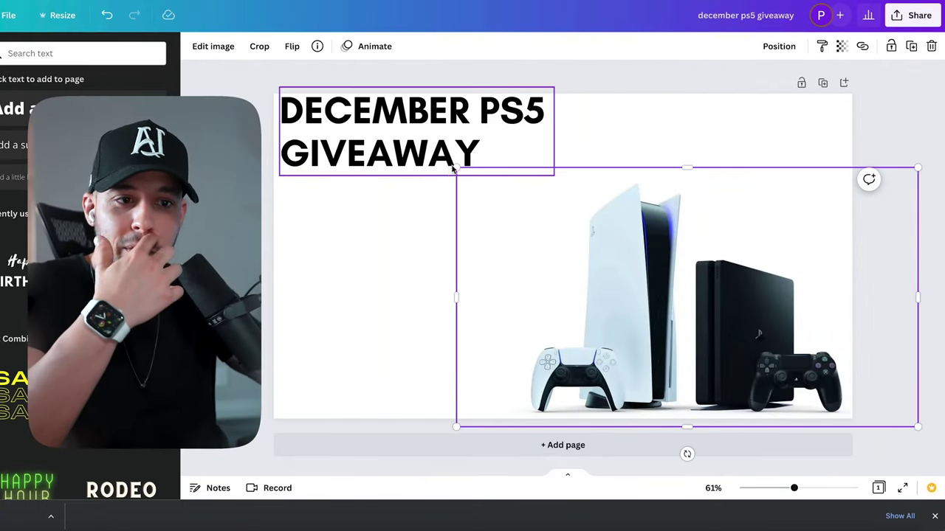
left_click_drag(456, 169, 384, 85)
left_click_drag(687, 289, 703, 296)
key("Escape")
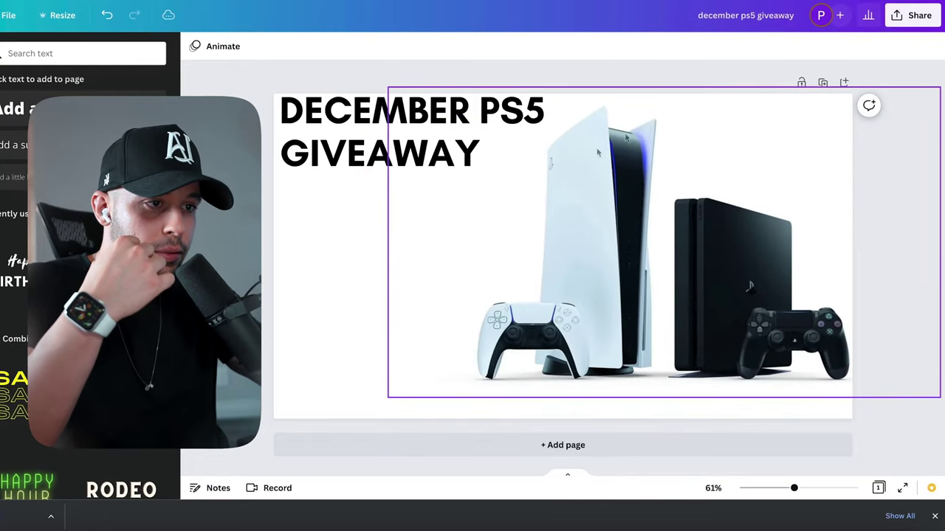